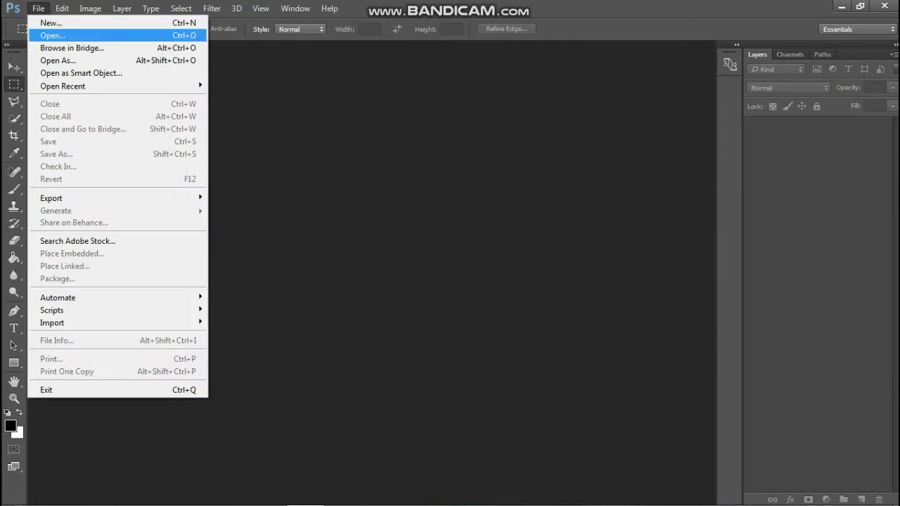
Create a white 1920 × 1080 px document at 300 pixels/inch and add the text "HANSANALK" in 12 pt Arial Black Italic.
left_click(51, 23)
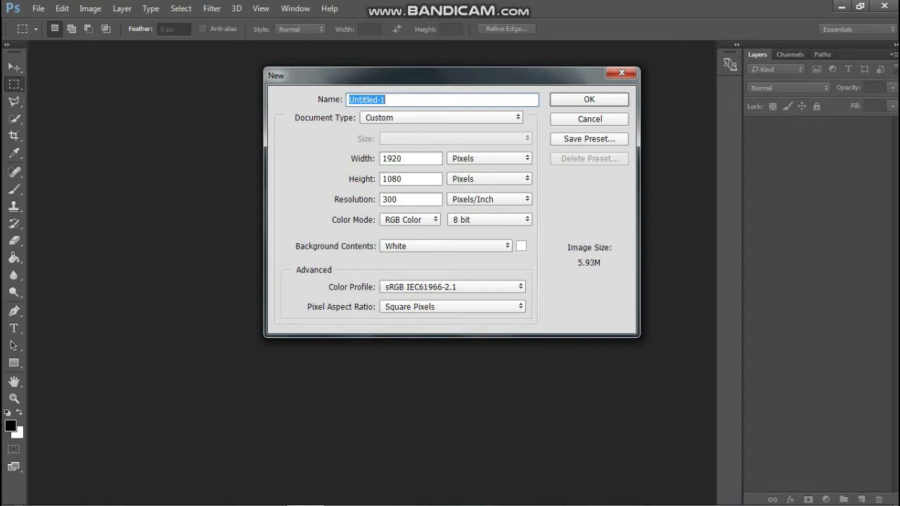
key("Return")
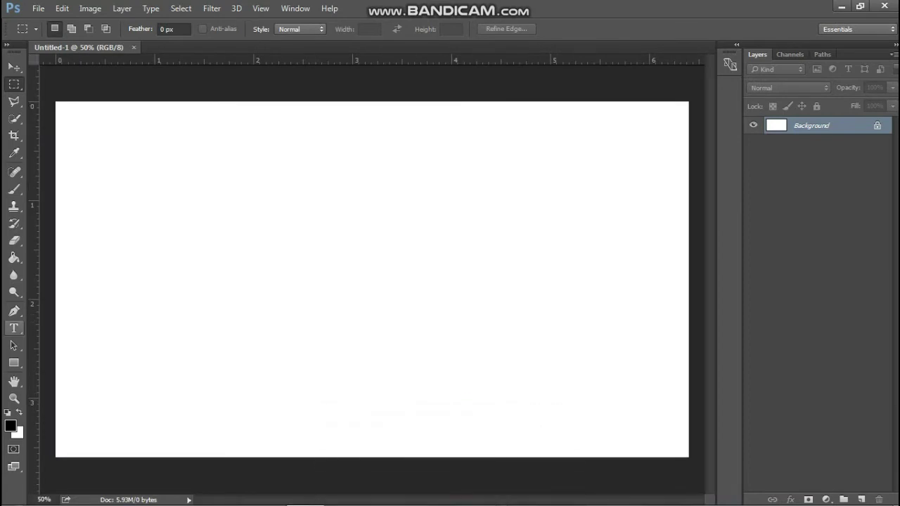
left_click(13, 328)
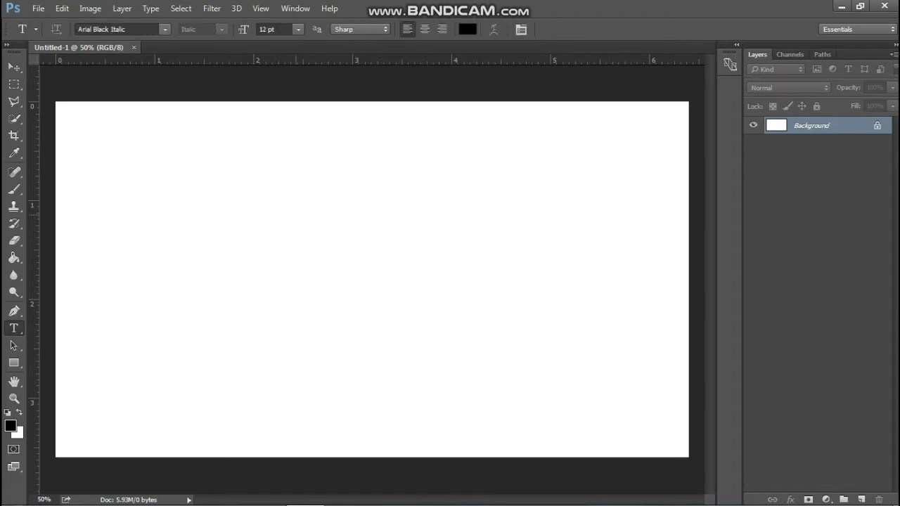
left_click(288, 220)
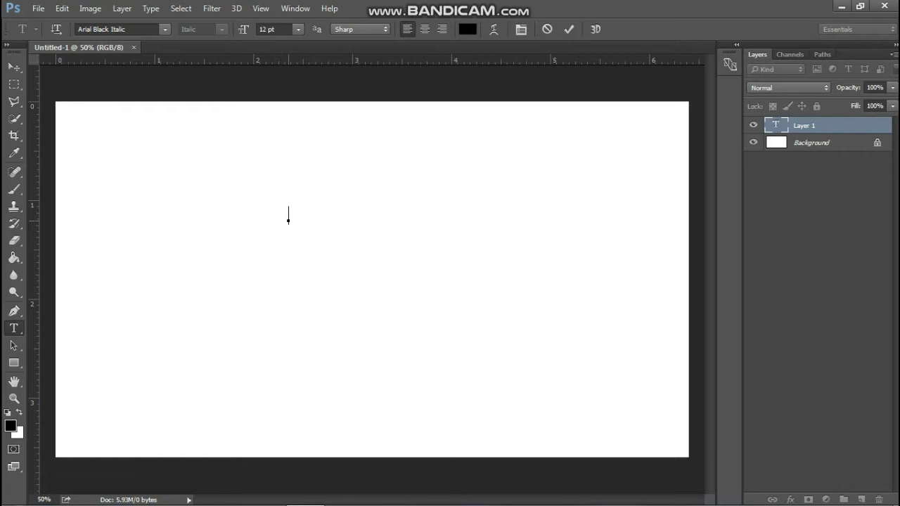
type("ANS")
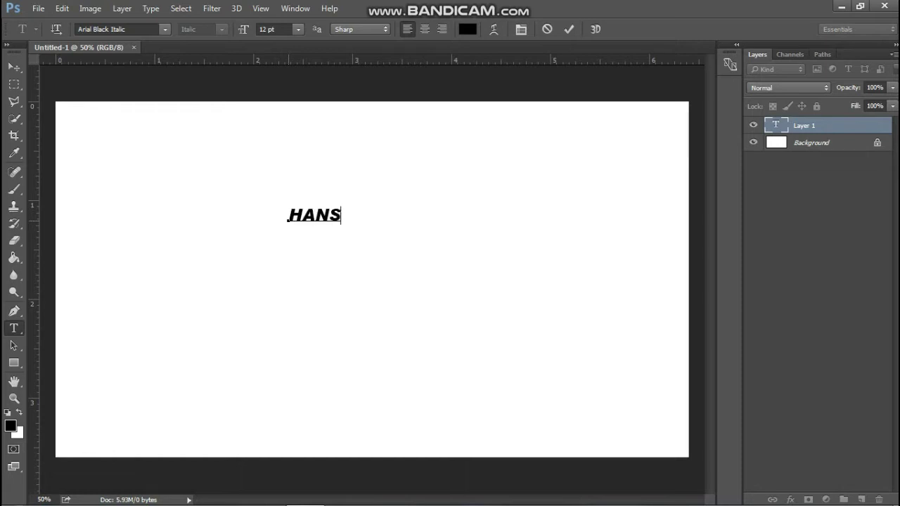
type("ANALK")
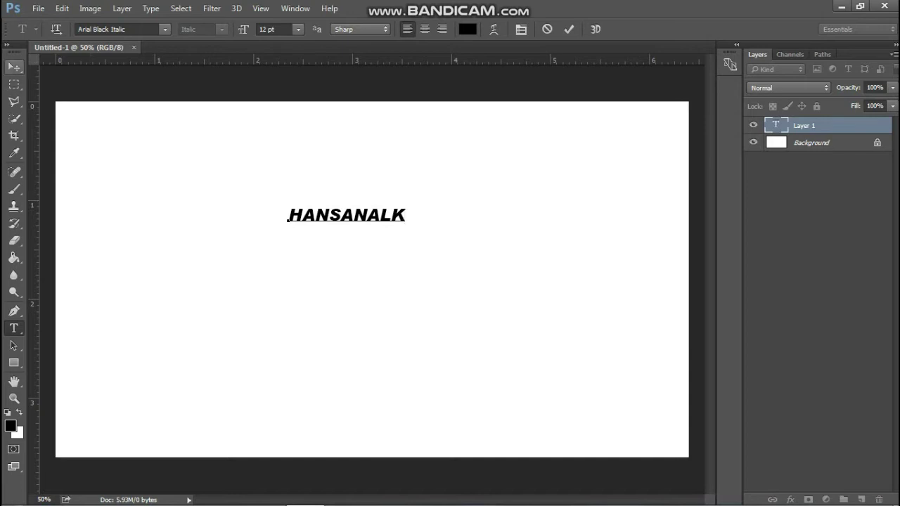
left_click(14, 67)
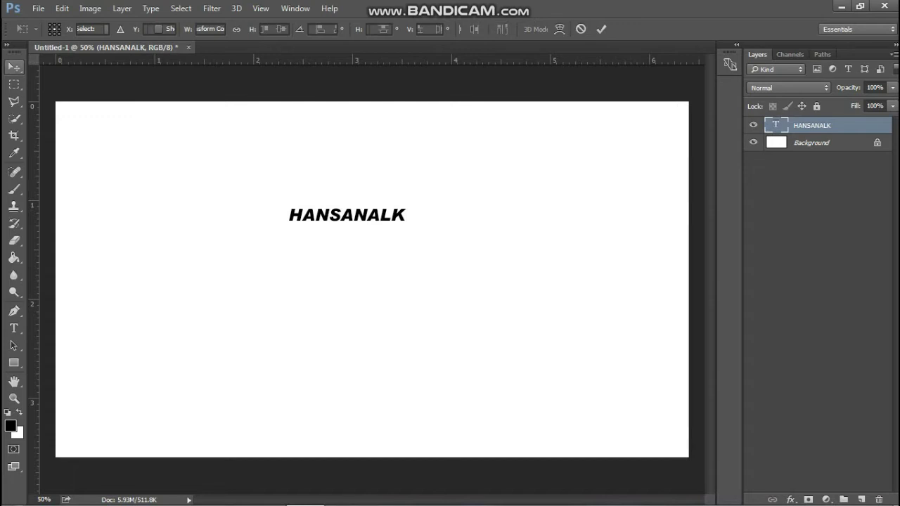
Scale the HANSANALK text up to about 277% and move it towards the middle of the canvas.
key("ctrl+t")
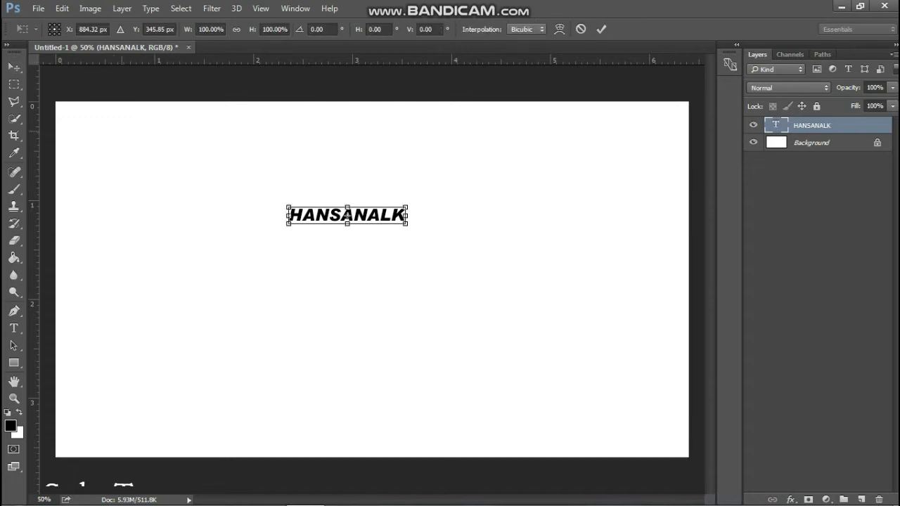
left_click_drag(406, 207, 614, 175)
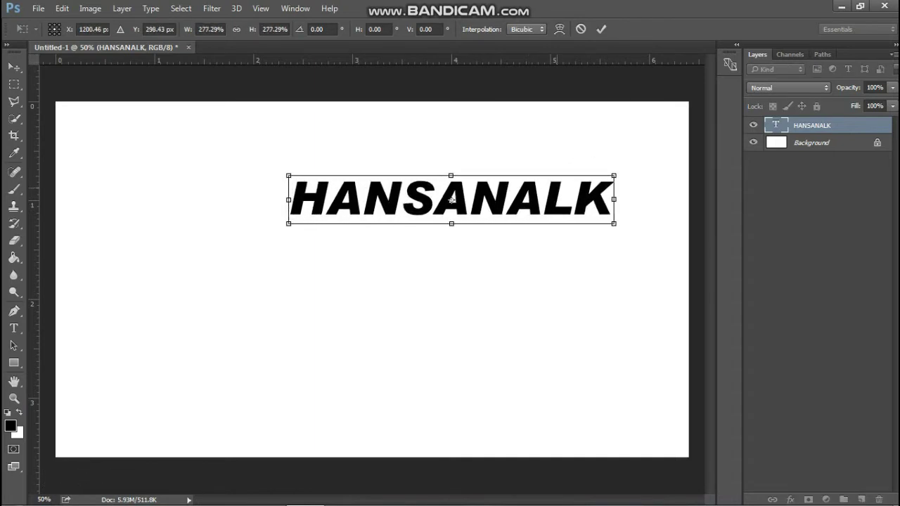
key("Return")
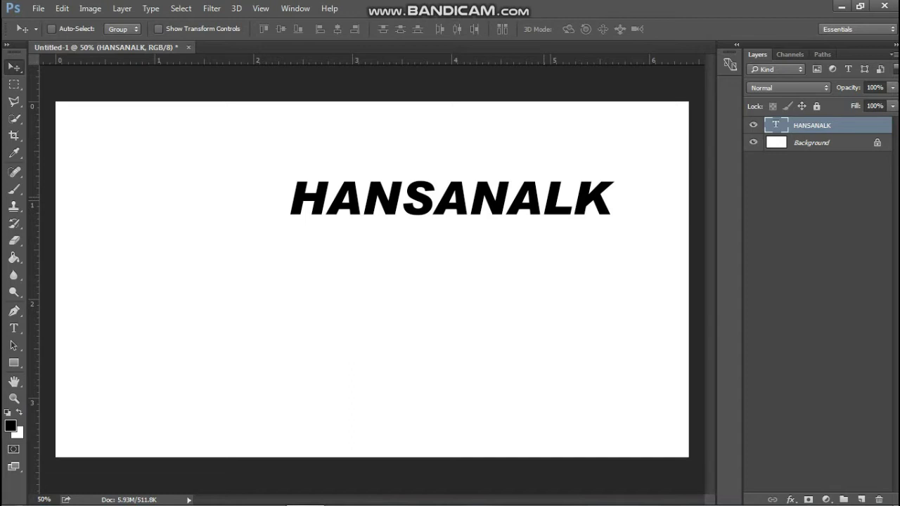
left_click_drag(546, 189, 480, 207)
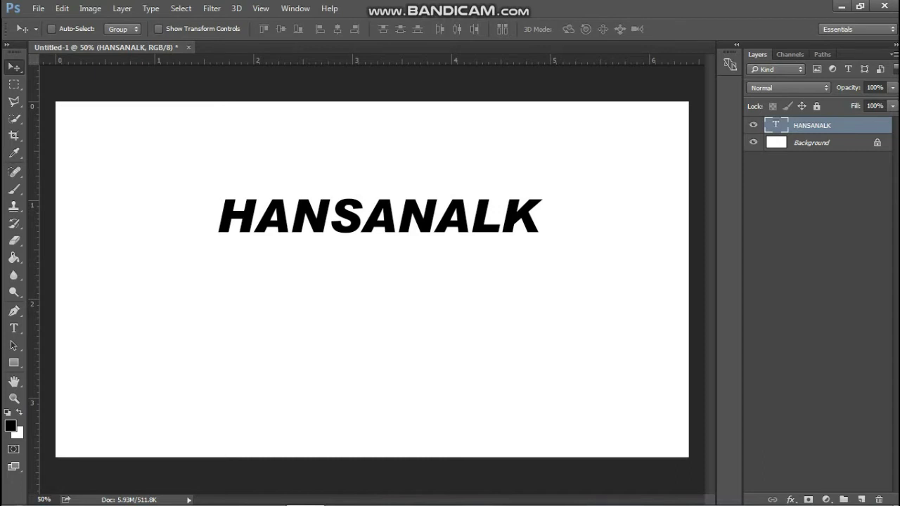
Centre the HANSANALK text vertically and horizontally on the whole canvas, and clear the selection.
key("ctrl+a")
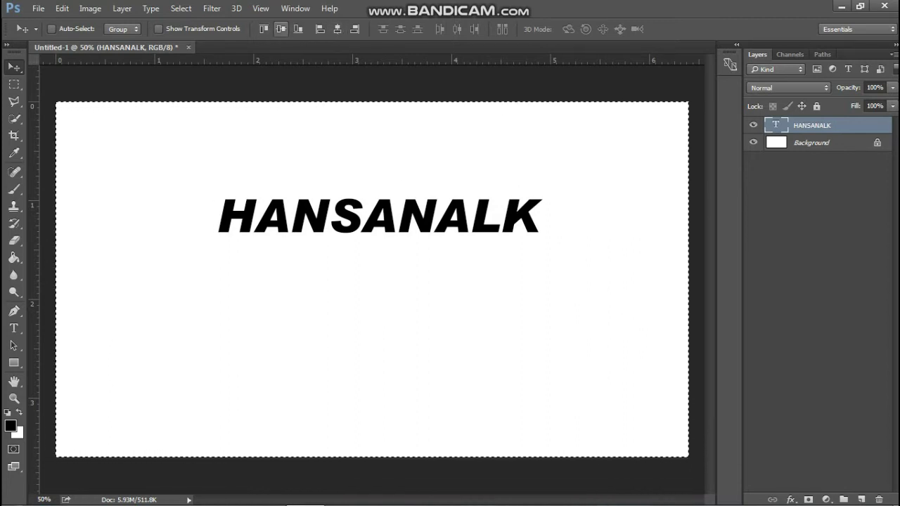
left_click(280, 29)
left_click(337, 29)
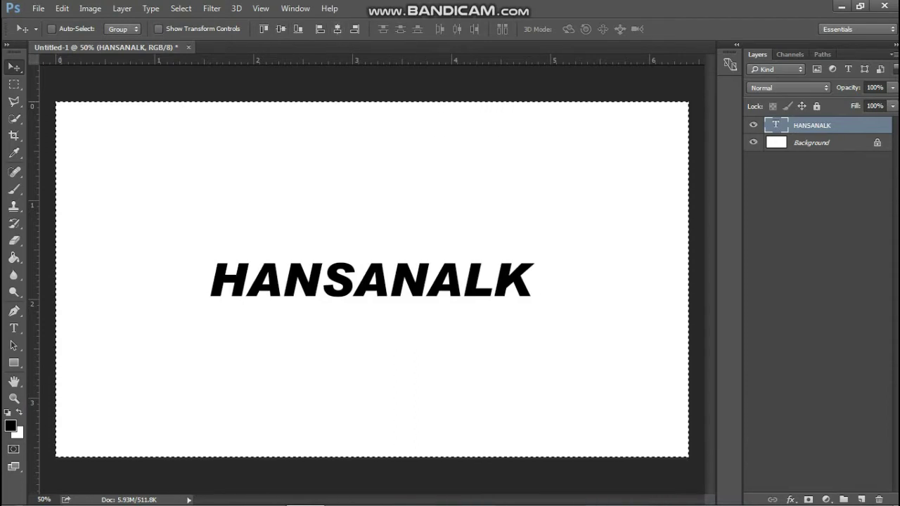
left_click(14, 84)
left_click(112, 141)
left_click(14, 67)
mouse_move(147, 504)
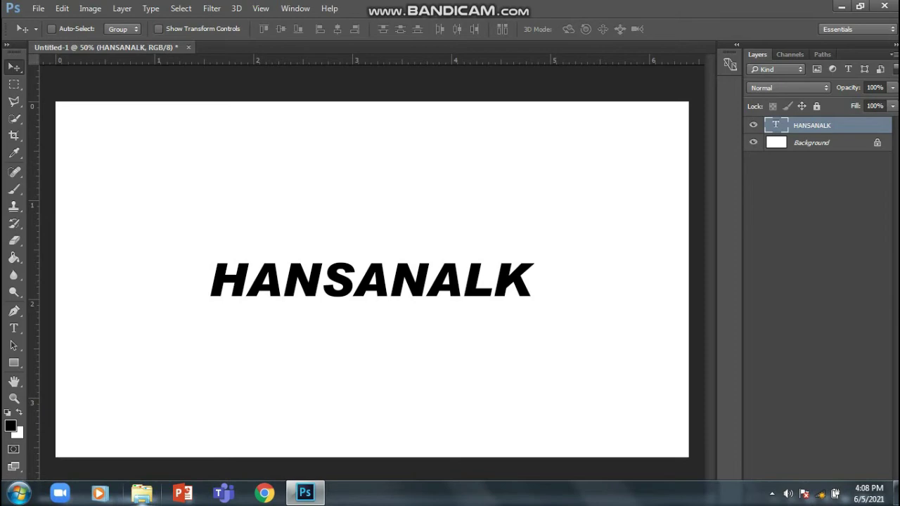
left_click(142, 492)
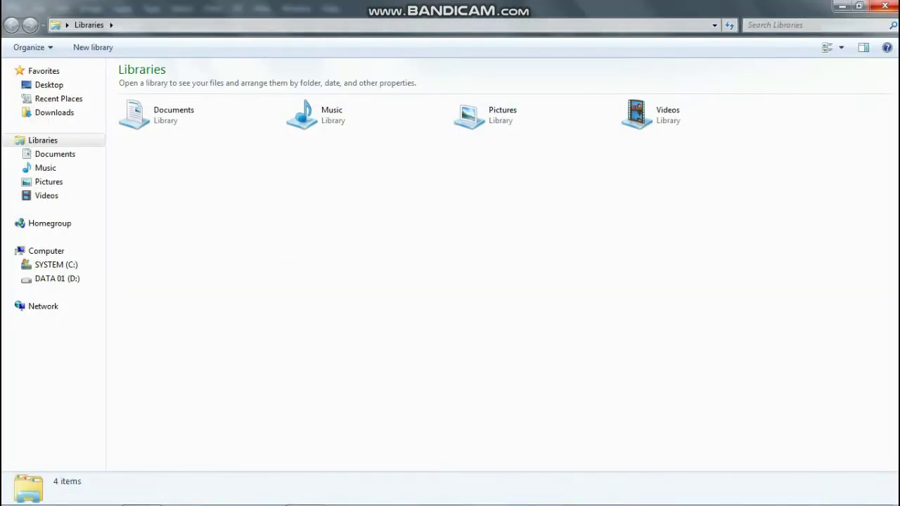
left_click(884, 6)
Open the multicoloured polygon JPG image stored on the DATA 01 (D:) drive.
left_click(38, 8)
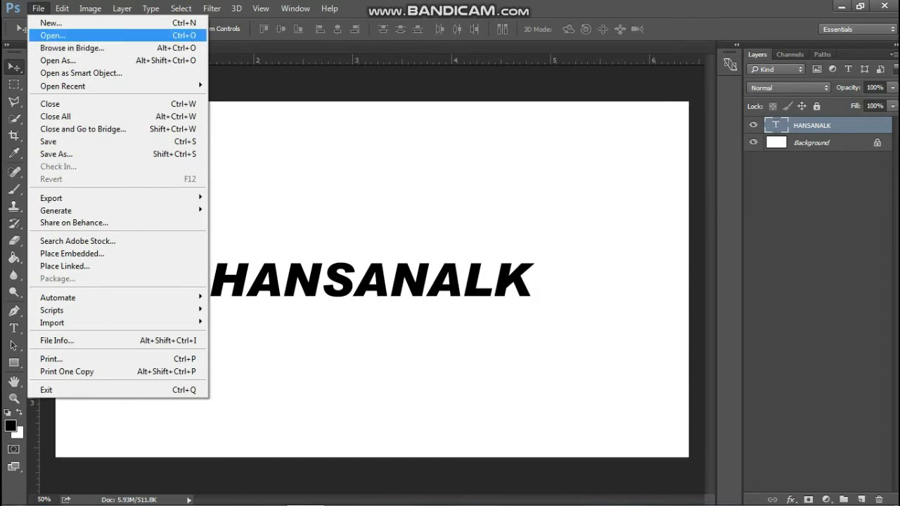
left_click(53, 36)
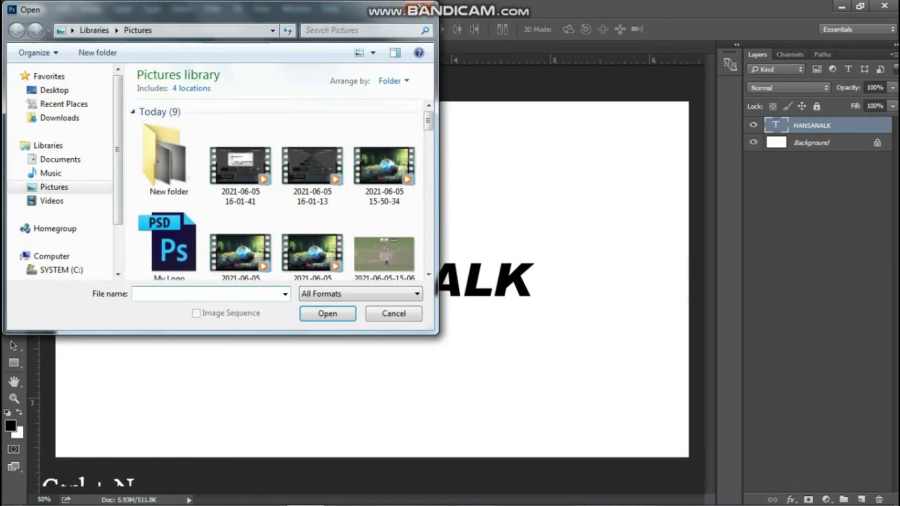
scroll(60, 176, "down", 3)
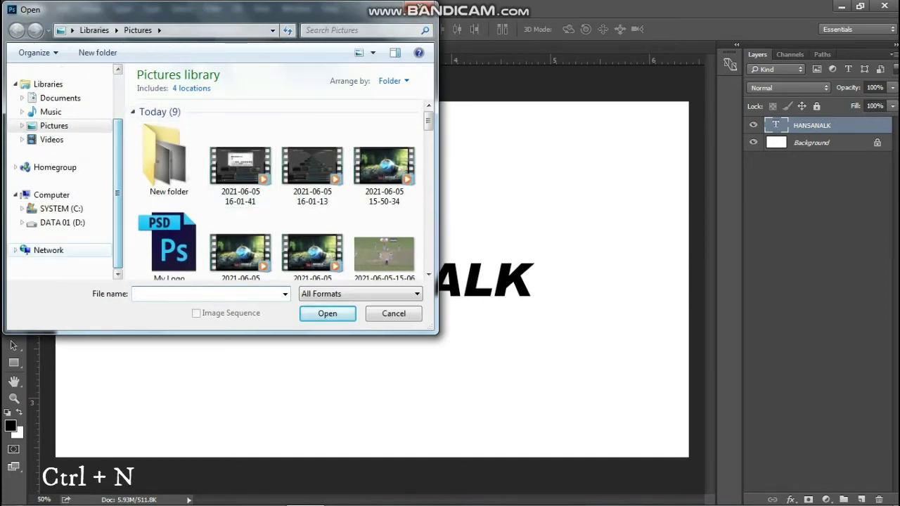
left_click(61, 222)
double_click(180, 118)
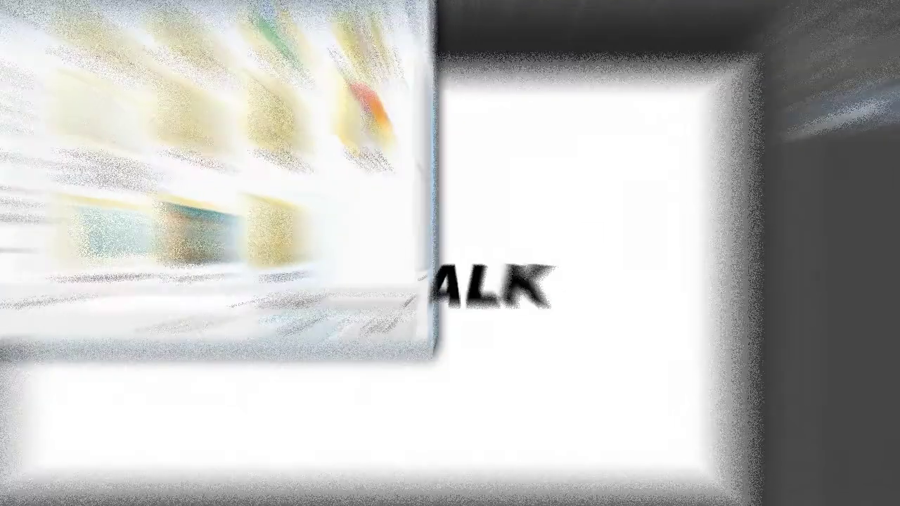
double_click(169, 240)
double_click(169, 105)
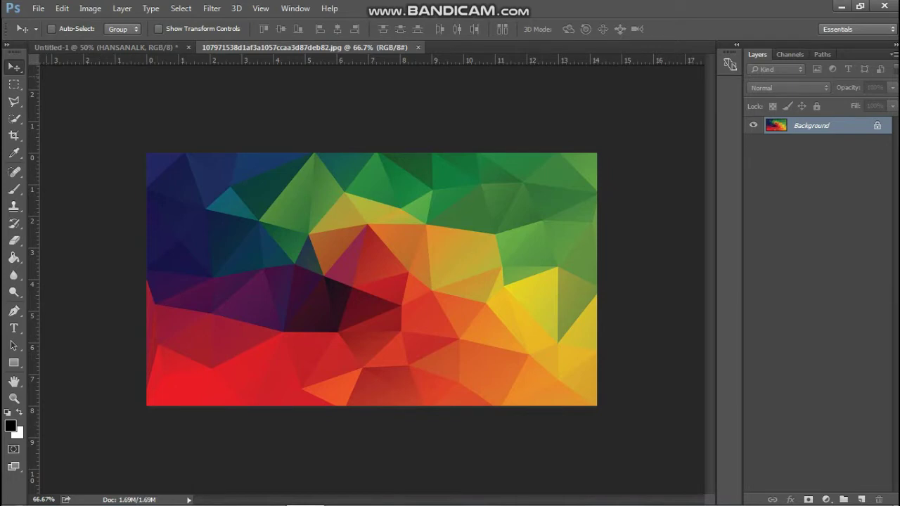
Copy the polygon image into the text document as a new layer placed over the HANSANALK text.
left_click_drag(449, 265, 232, 161)
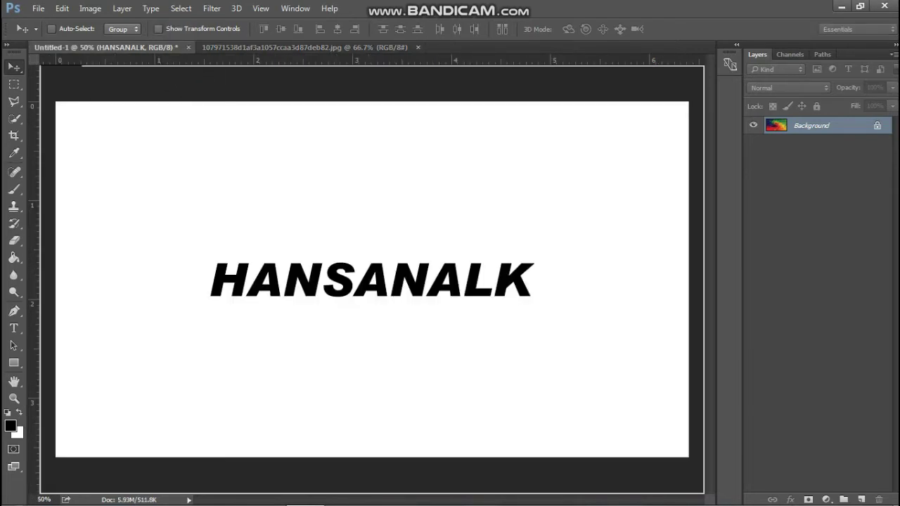
left_click_drag(231, 162, 232, 162)
left_click_drag(333, 293, 450, 244)
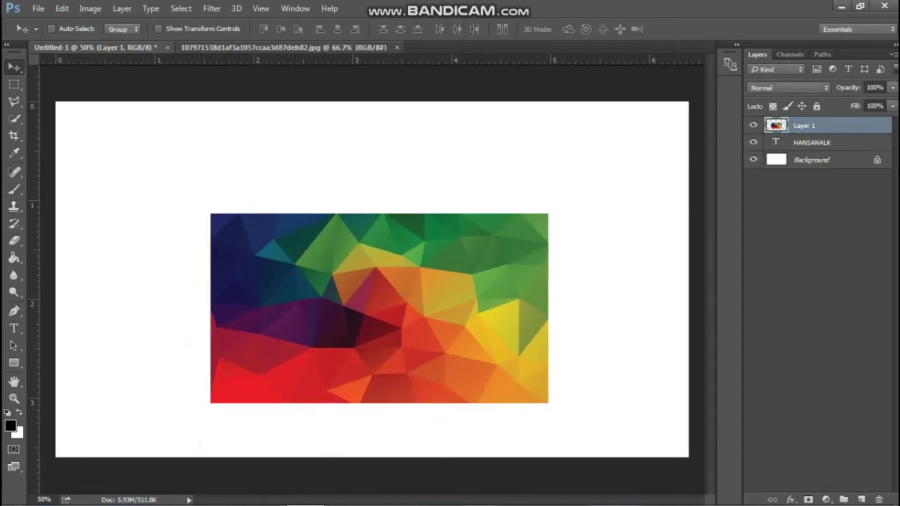
Close the source polygon image and reposition its copy so that it covers the text, horizontally centred on the canvas.
left_click(283, 47)
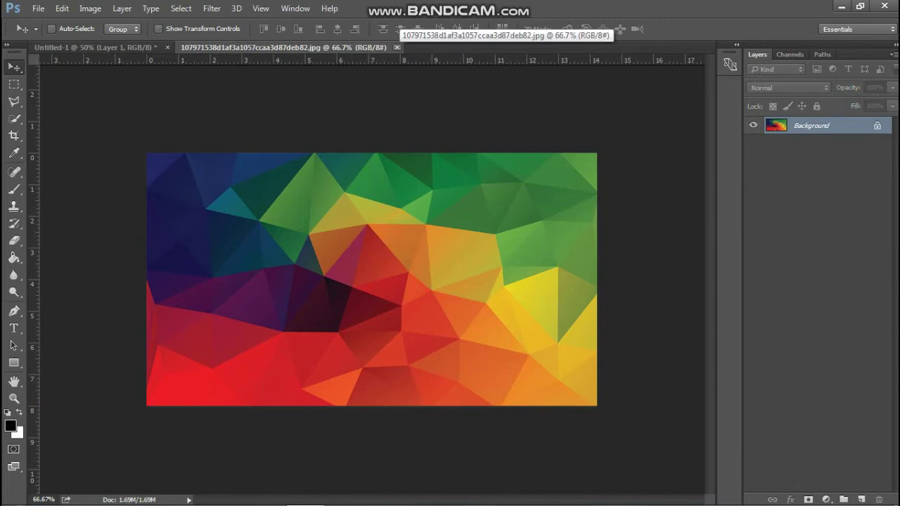
left_click(397, 47)
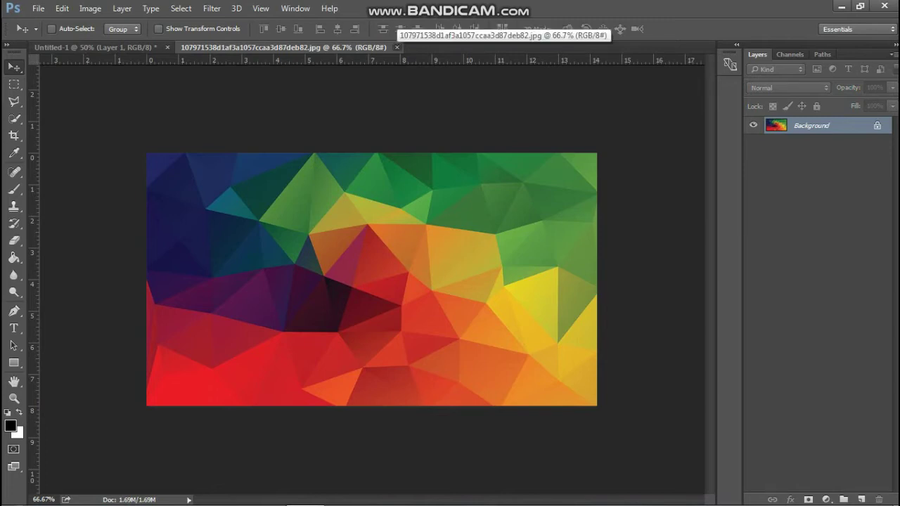
left_click_drag(428, 289, 422, 278)
mouse_move(333, 273)
left_mouse_down()
mouse_move(393, 231)
mouse_move(474, 286)
mouse_move(333, 281)
left_mouse_up()
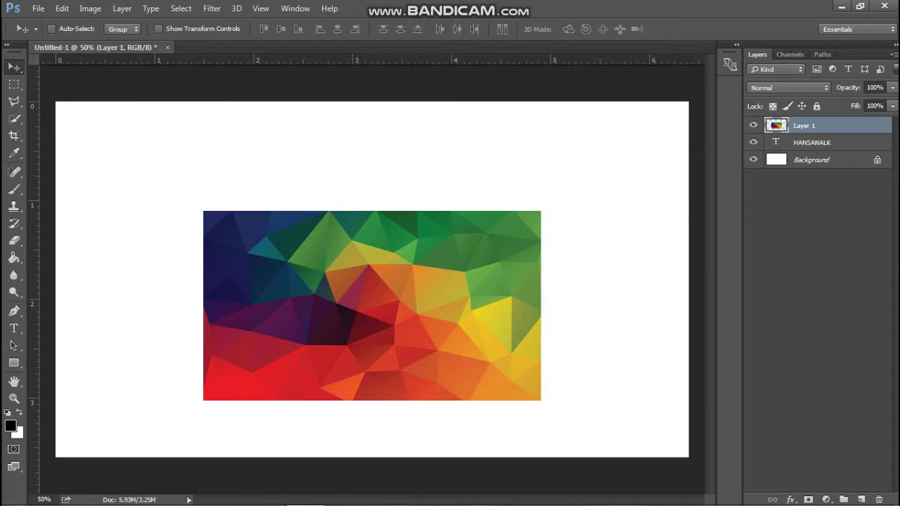
Apply a clipping mask to the polygon image layer so that it fills only the HANSANALK text.
left_click(812, 142)
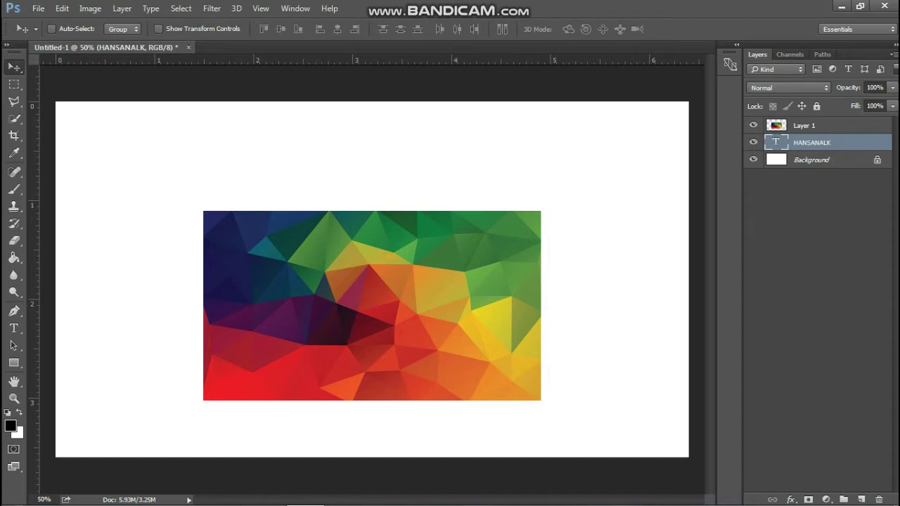
left_click(805, 126)
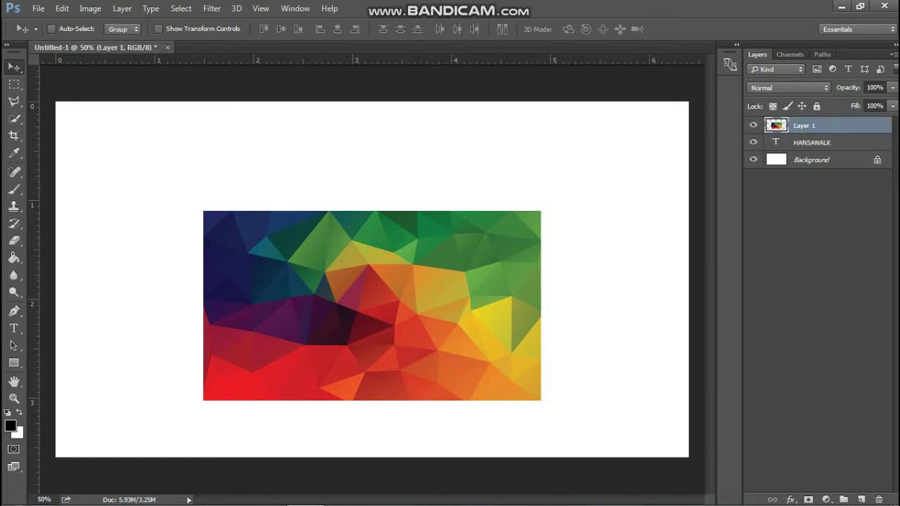
right_click(836, 126)
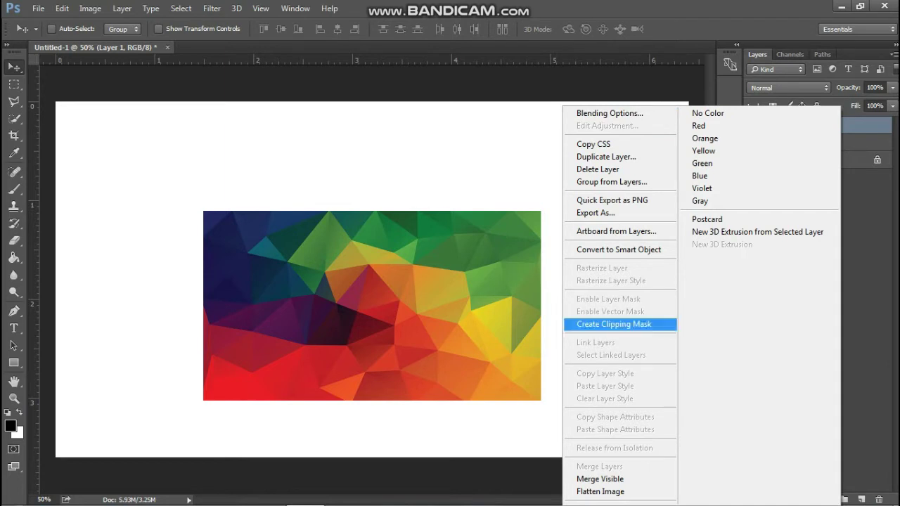
left_click(613, 324)
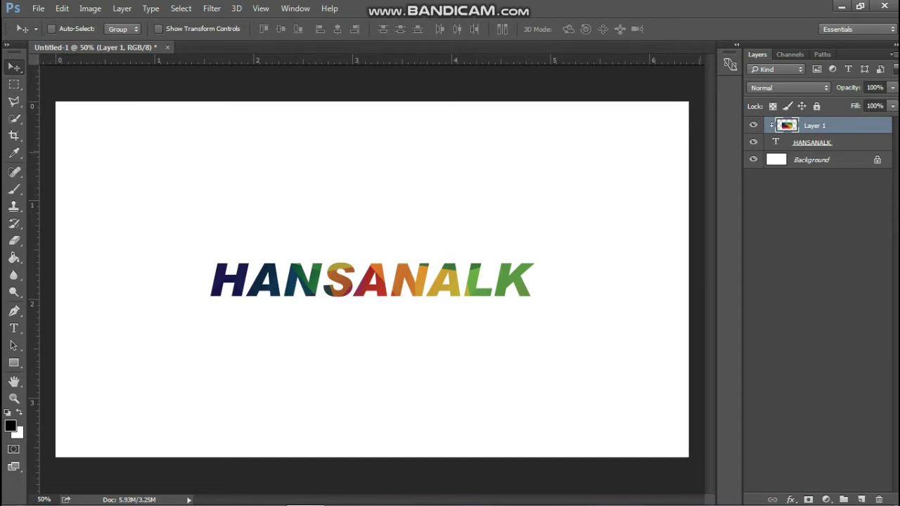
Shift the clipped polygon image slightly downwards within the text.
left_click(828, 143)
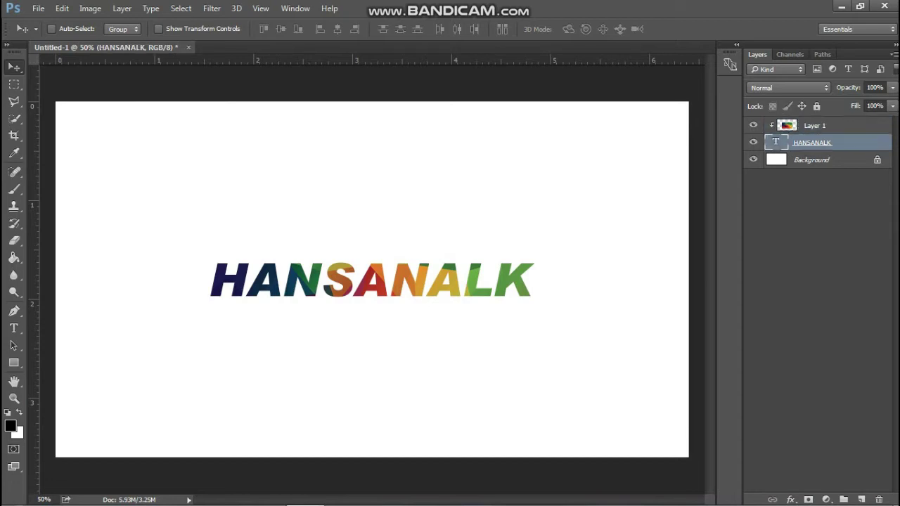
left_click(813, 125)
mouse_move(465, 246)
left_mouse_down()
mouse_move(472, 321)
mouse_move(454, 218)
mouse_move(484, 228)
mouse_move(464, 249)
left_mouse_up()
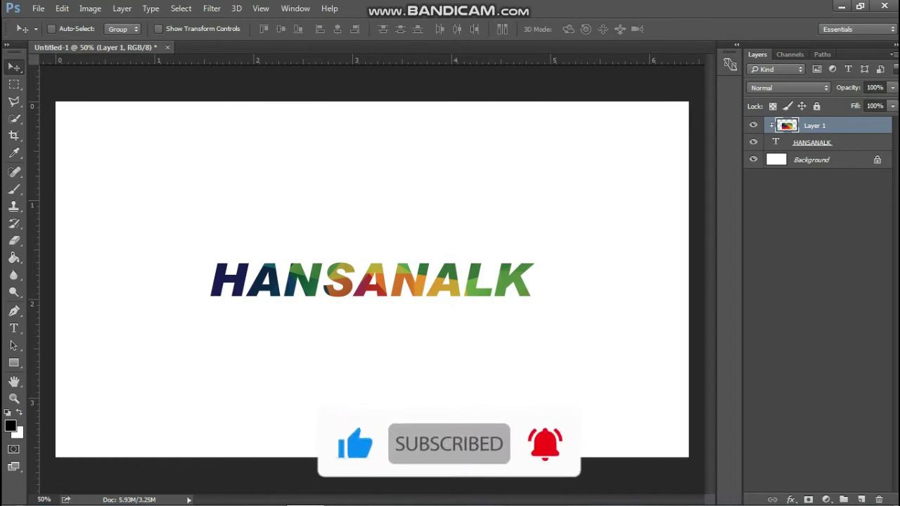
Scale the clipped polygon image layer to about 99.6% width and 37.5% height so that it fits closely around the HANSANALK text.
key("ctrl+t")
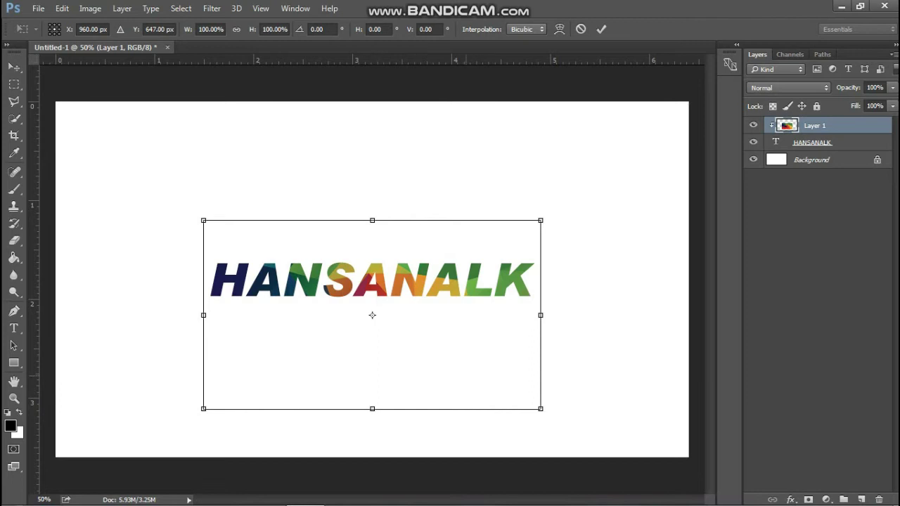
mouse_move(540, 408)
left_mouse_down()
mouse_move(530, 352)
mouse_move(548, 335)
mouse_move(598, 368)
mouse_move(606, 409)
mouse_move(547, 406)
left_mouse_up()
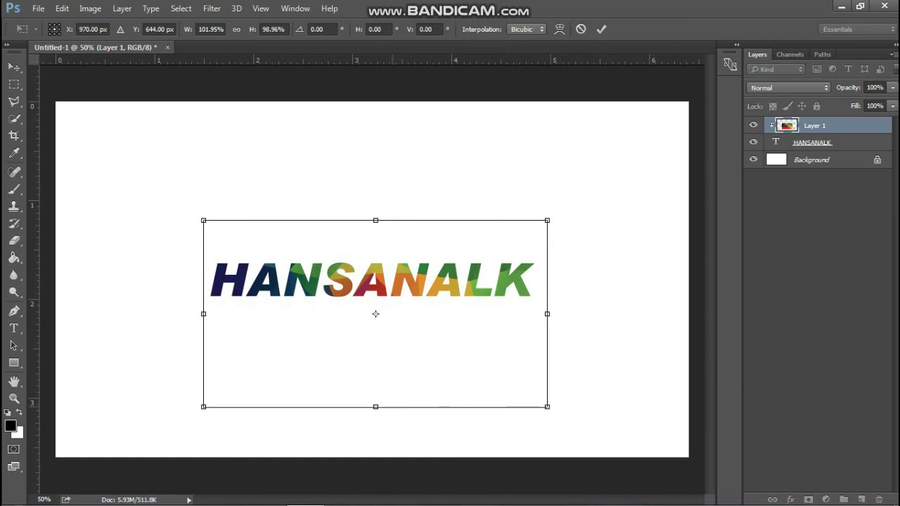
left_click_drag(547, 406, 539, 317)
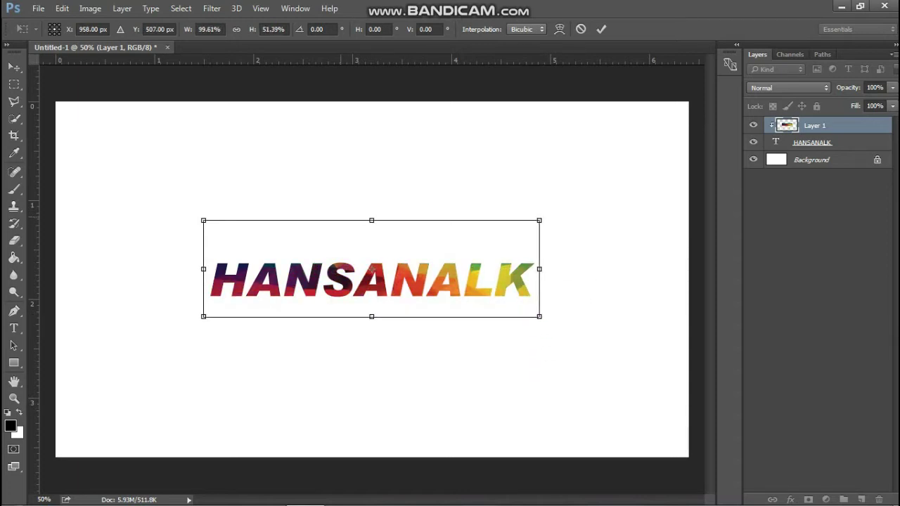
left_click_drag(371, 220, 371, 246)
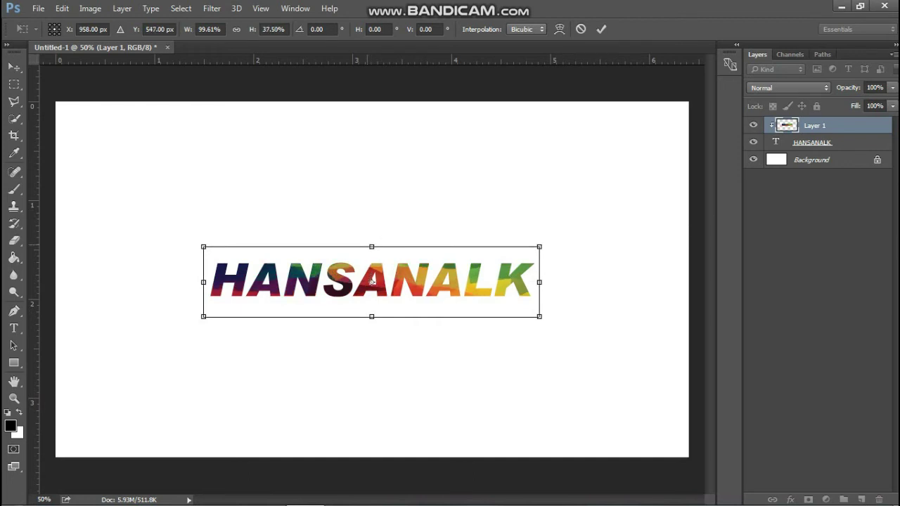
key("Return")
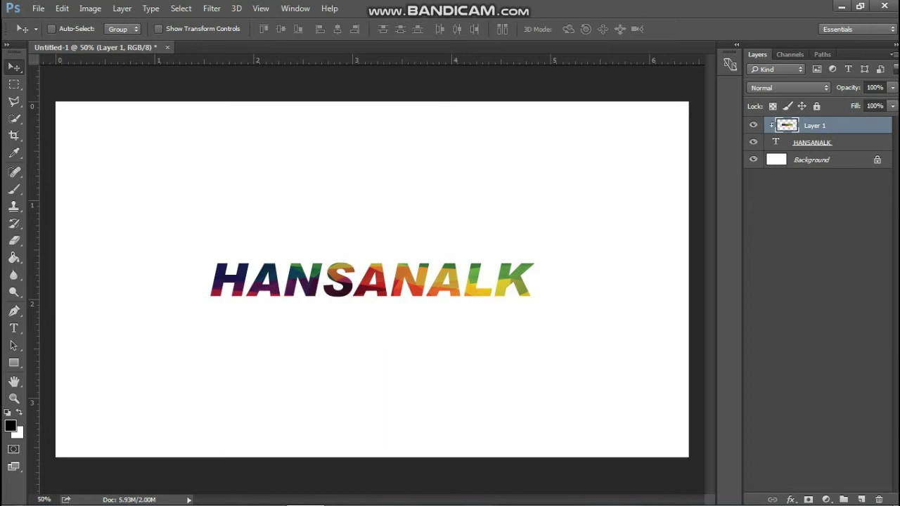
Convert the locked Background into a regular, editable layer.
left_click(877, 159)
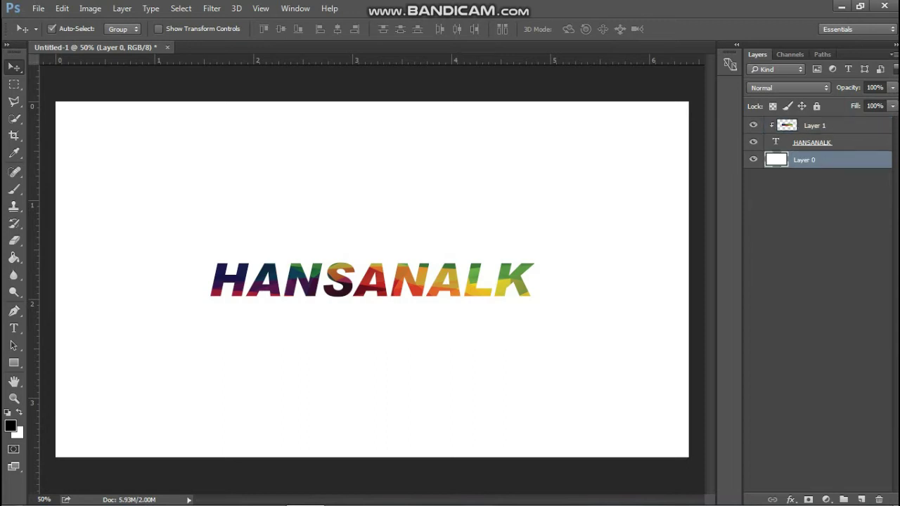
key("ctrl+z")
left_click(811, 160)
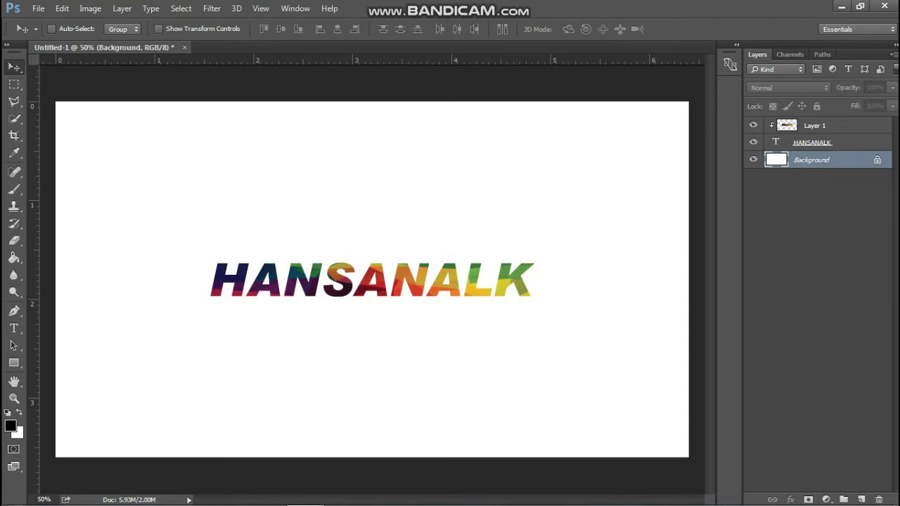
double_click(811, 160, "alt")
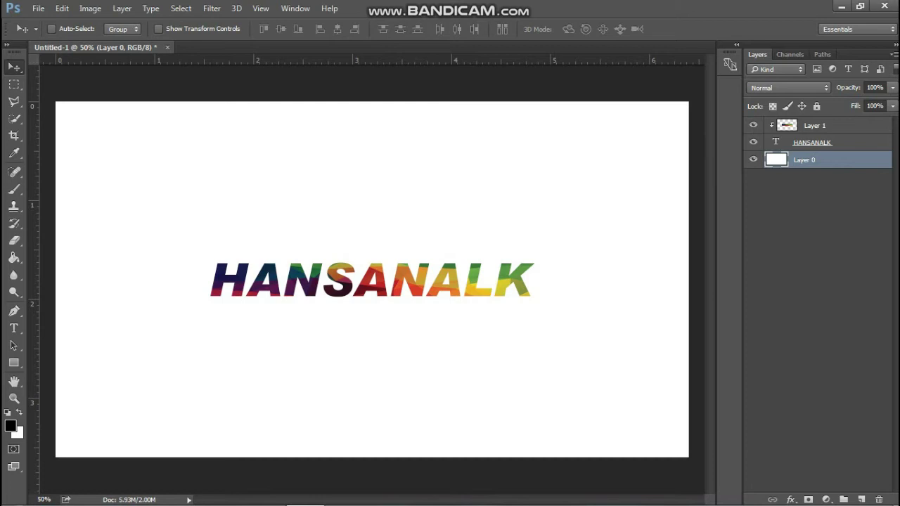
Add a Gradient Overlay effect to Layer 0 and set its angle to 45°.
double_click(845, 161)
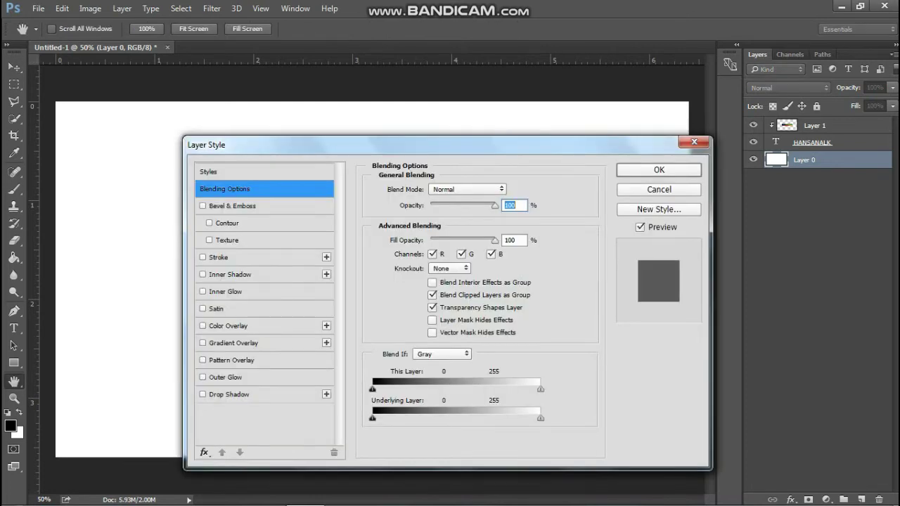
left_click_drag(422, 144, 378, 94)
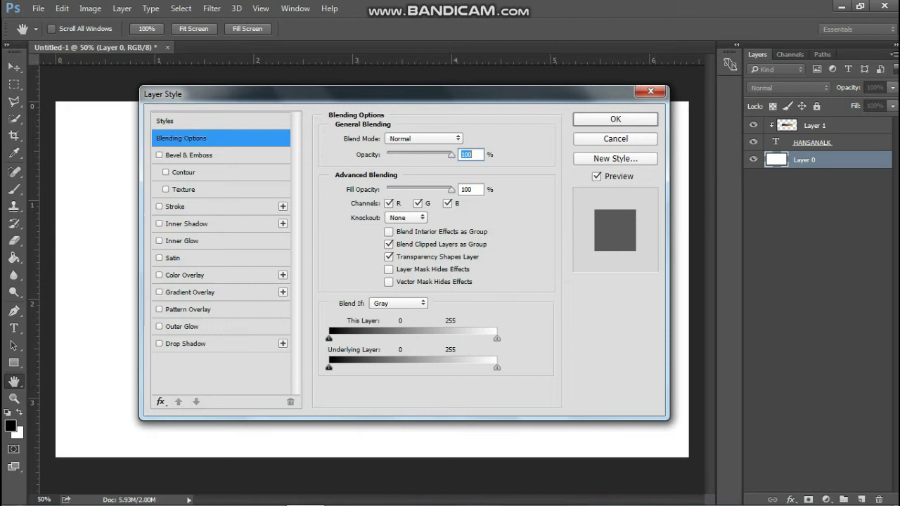
left_click(189, 292)
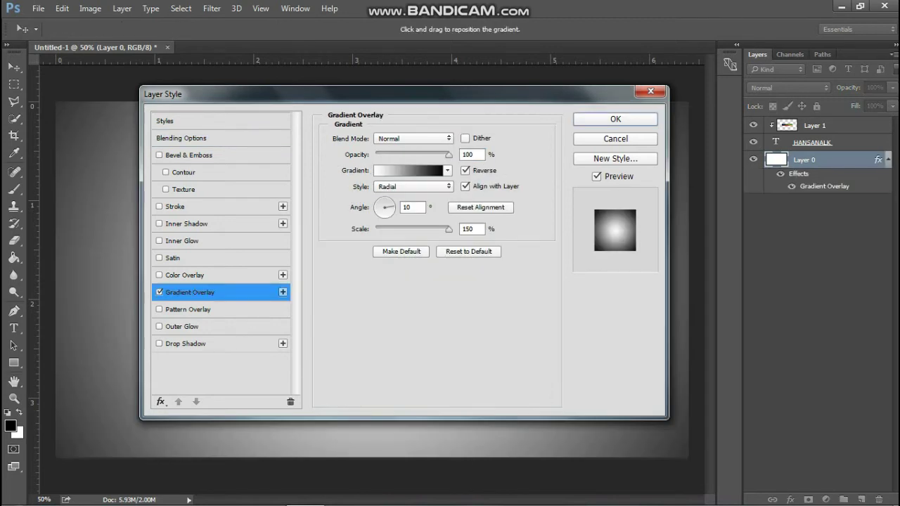
left_click_drag(404, 93, 383, 115)
left_click(369, 223)
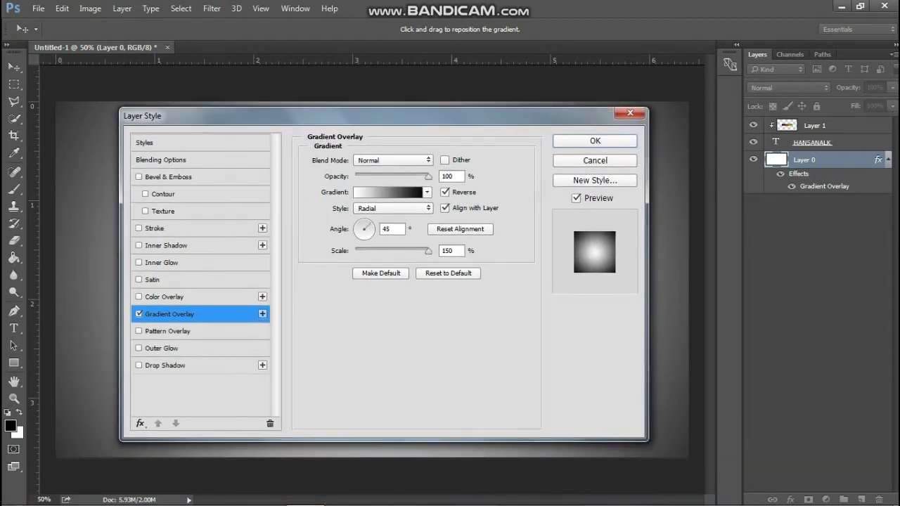
Change the gradient overlay's style to Linear and set its angle to 101°.
left_click(393, 208)
left_click(383, 219)
left_click(365, 222)
left_click_drag(365, 222, 363, 221)
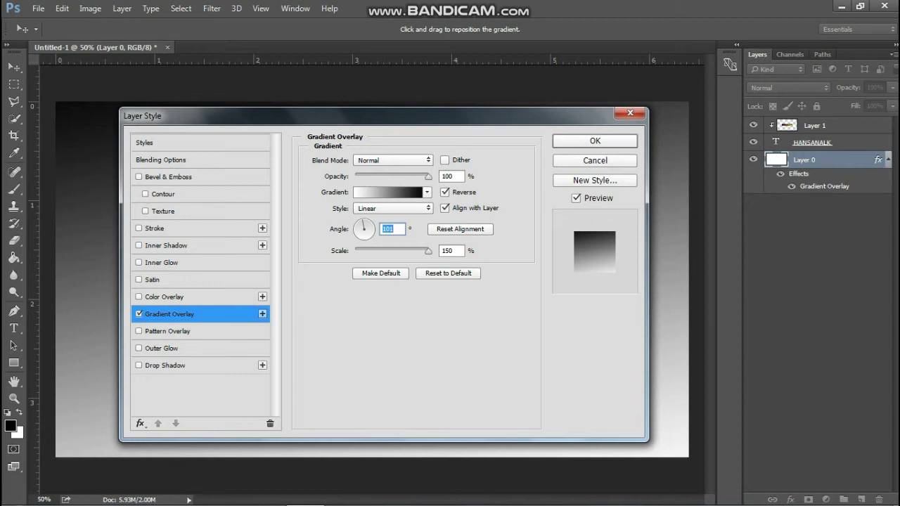
Apply the Violet, Orange preset to the background's gradient overlay and uncover the canvas to preview it.
left_click(390, 192)
left_click(679, 170)
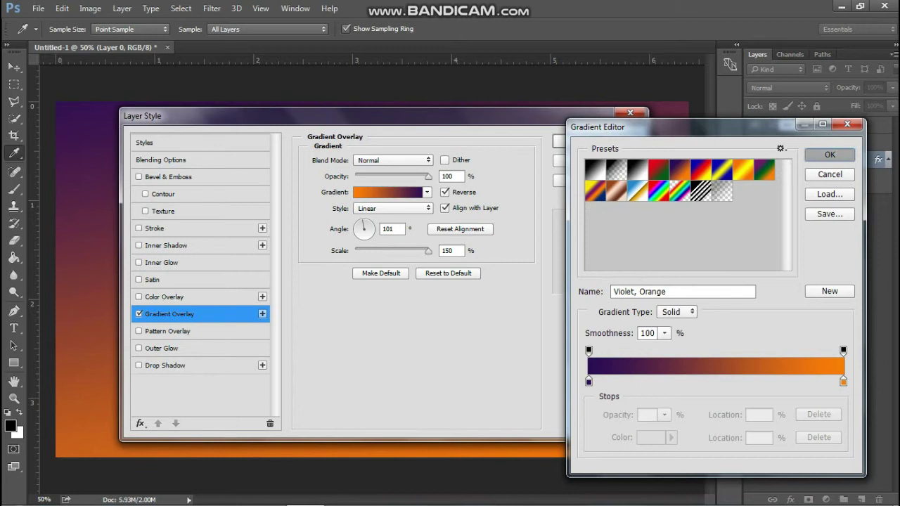
left_click(829, 155)
left_click_drag(366, 116, 882, 102)
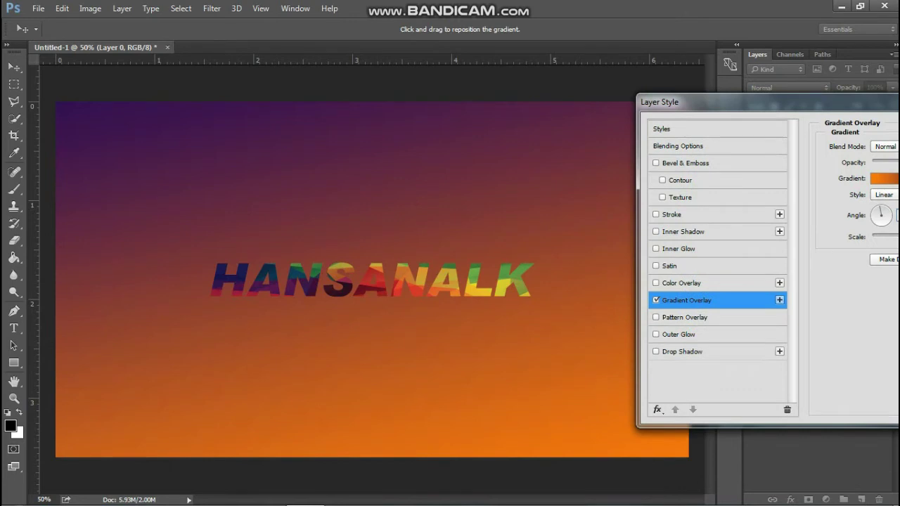
Switch the background's gradient overlay to the Red, Green preset.
left_click(884, 179)
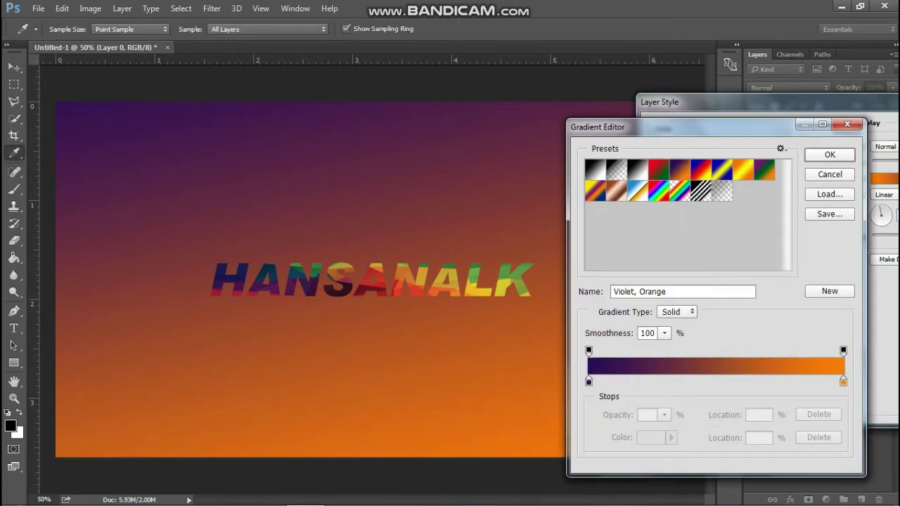
mouse_move(611, 127)
left_mouse_down()
mouse_move(740, 121)
mouse_move(626, 134)
left_mouse_up()
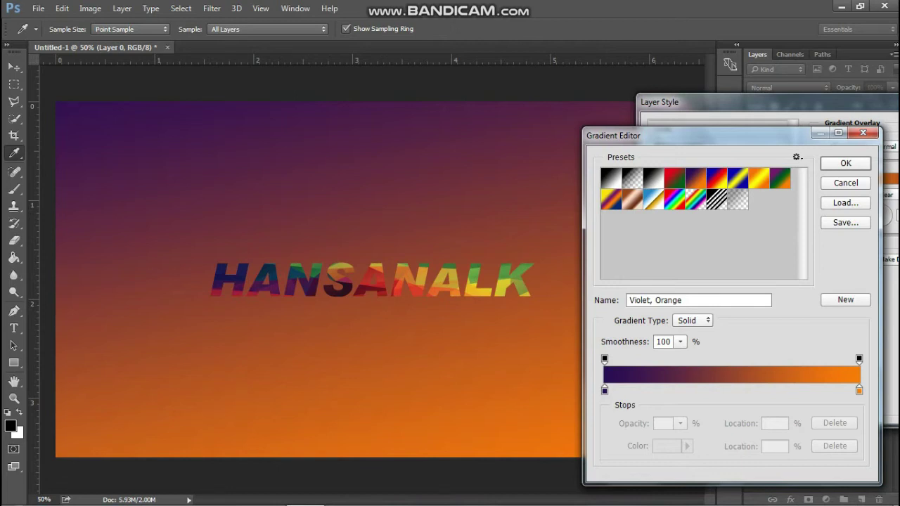
left_click(674, 178)
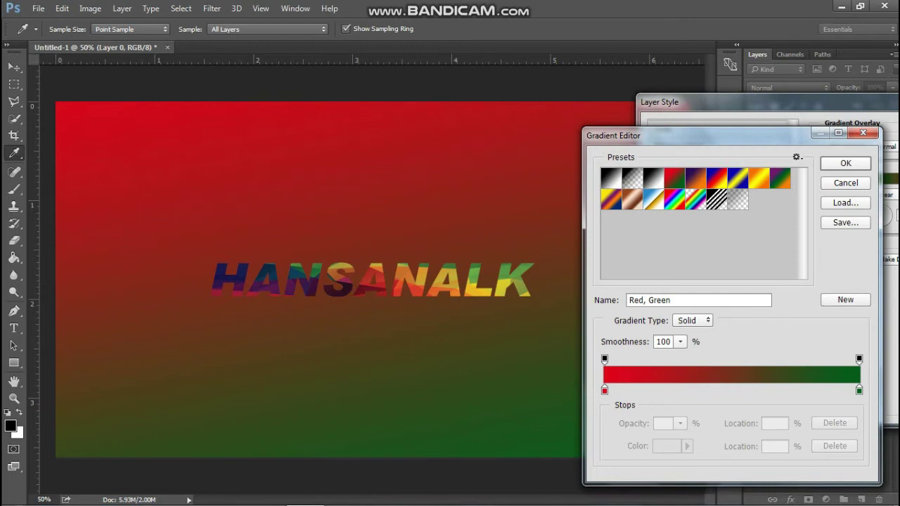
Recolour the gradient's red start stop to bright green #2ed632.
left_click(604, 391)
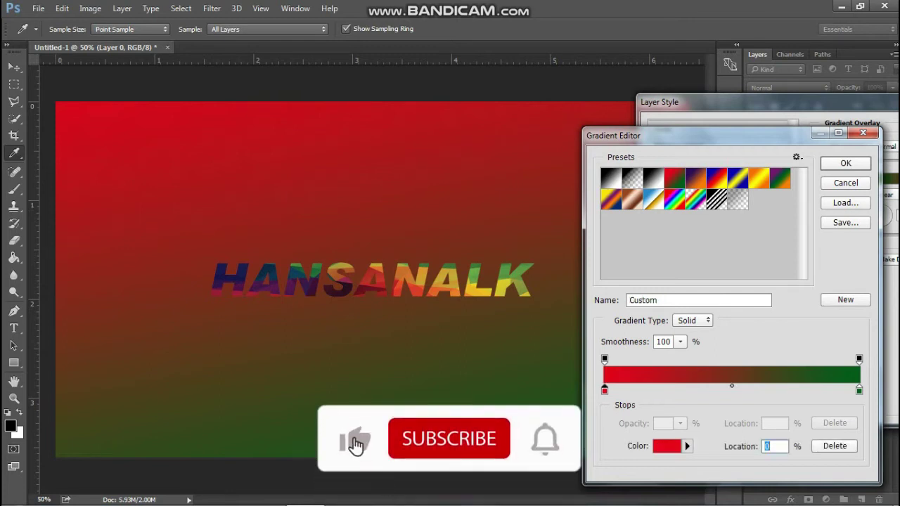
left_click(666, 446)
left_click(544, 228)
left_click_drag(544, 229, 600, 130)
left_click(652, 215)
left_click(770, 96)
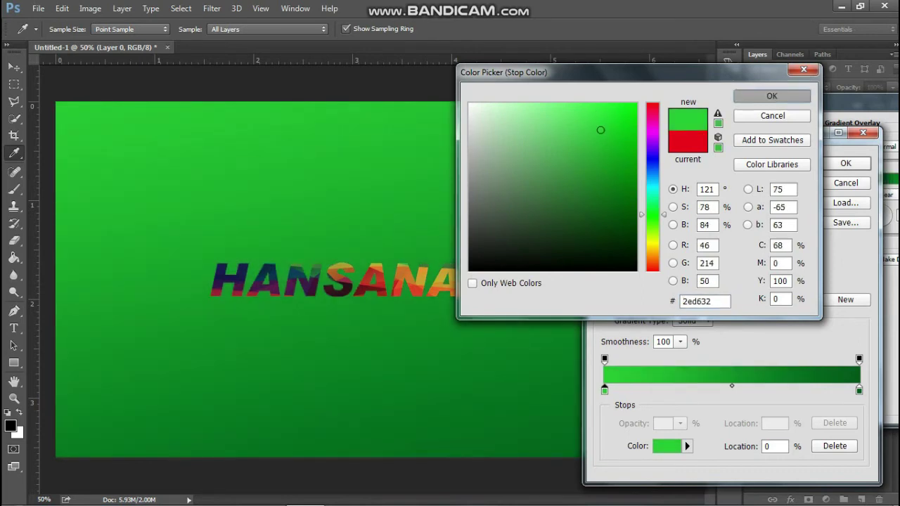
Recolour the gradient's dark green end stop to black.
left_click(859, 391)
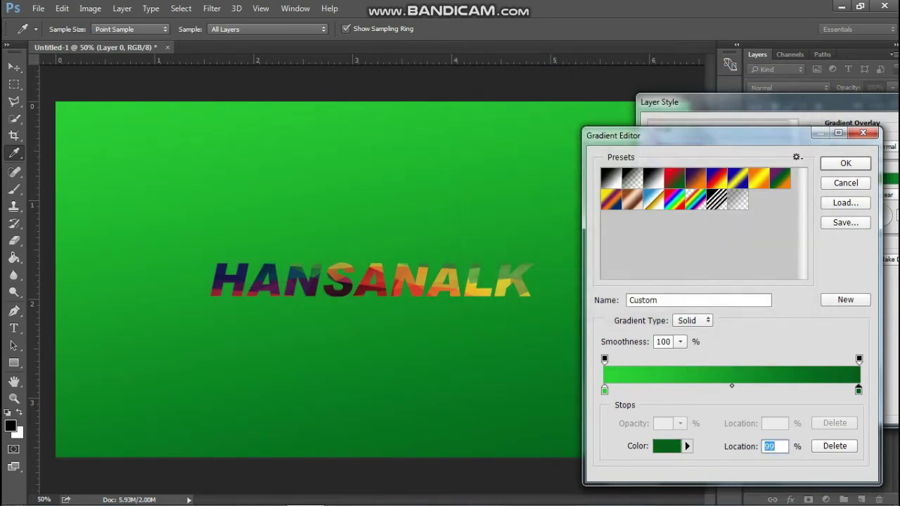
left_click(666, 445)
mouse_move(576, 218)
left_mouse_down()
mouse_move(547, 245)
mouse_move(548, 272)
left_mouse_up()
left_click(771, 96)
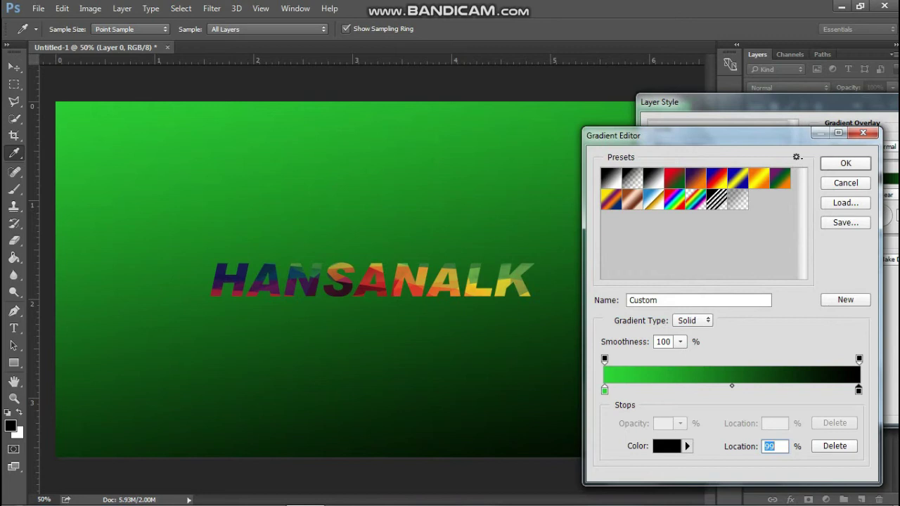
Replace the custom green gradient with the Black, White preset and confirm it.
left_click_drag(675, 135, 721, 131)
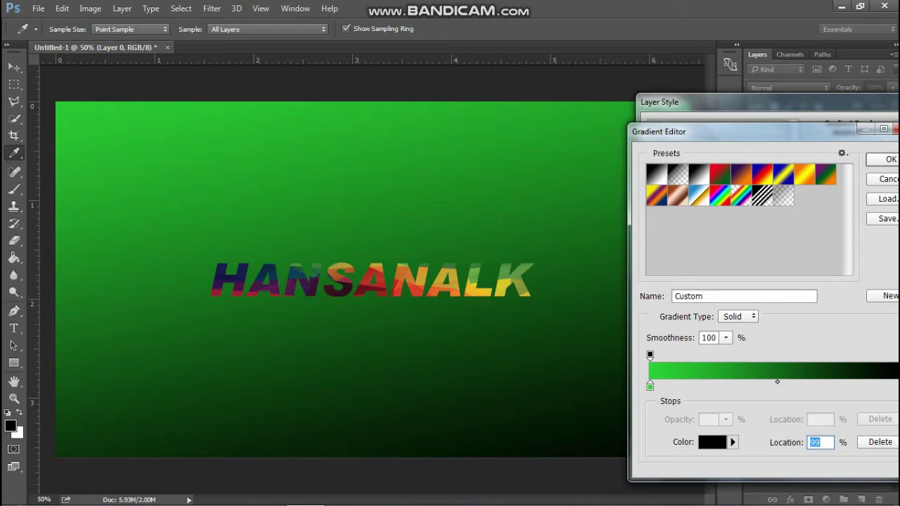
left_click(698, 175)
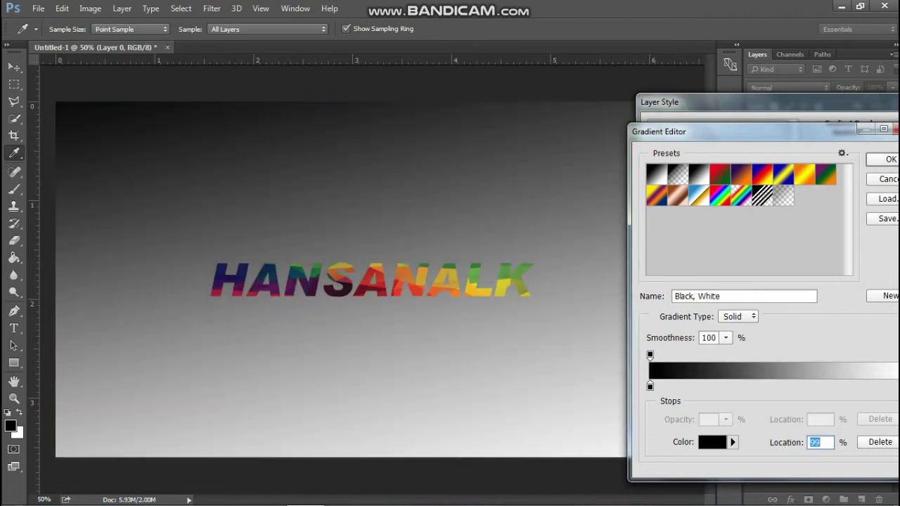
left_click_drag(721, 132, 635, 141)
left_click(804, 169)
left_click_drag(703, 102, 681, 102)
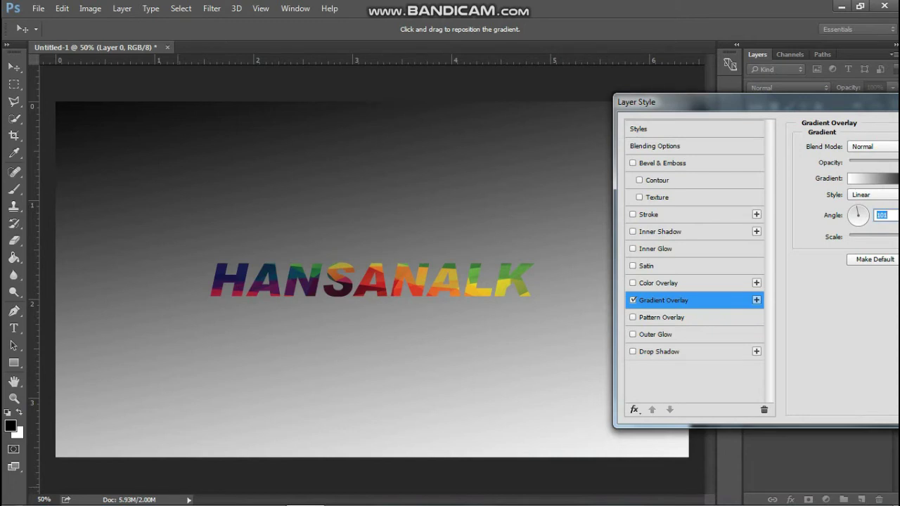
Set the background's gradient overlay to Radial style with an angle of 35°.
left_click_drag(738, 102, 513, 137)
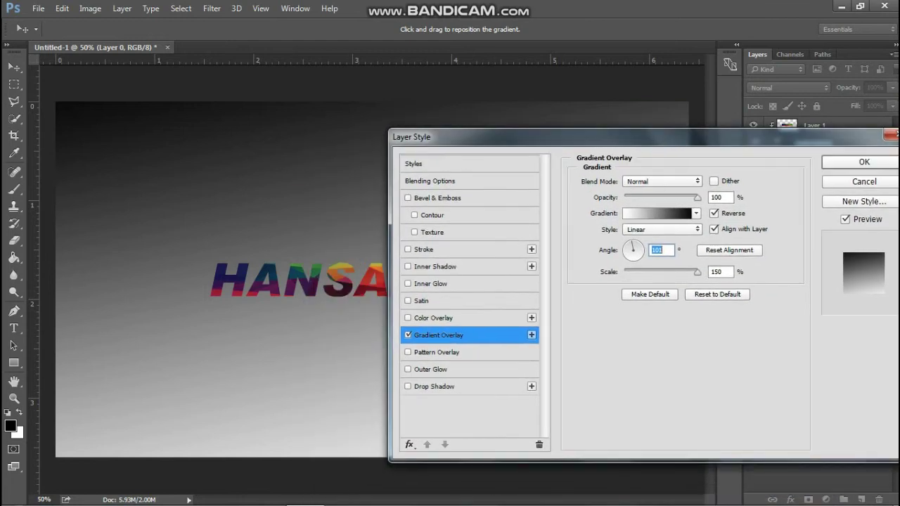
left_click(661, 229)
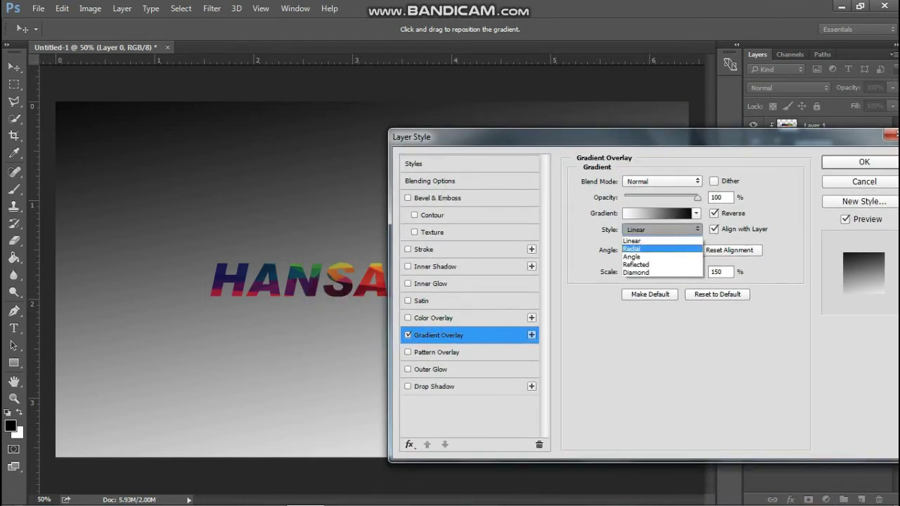
left_click(597, 247)
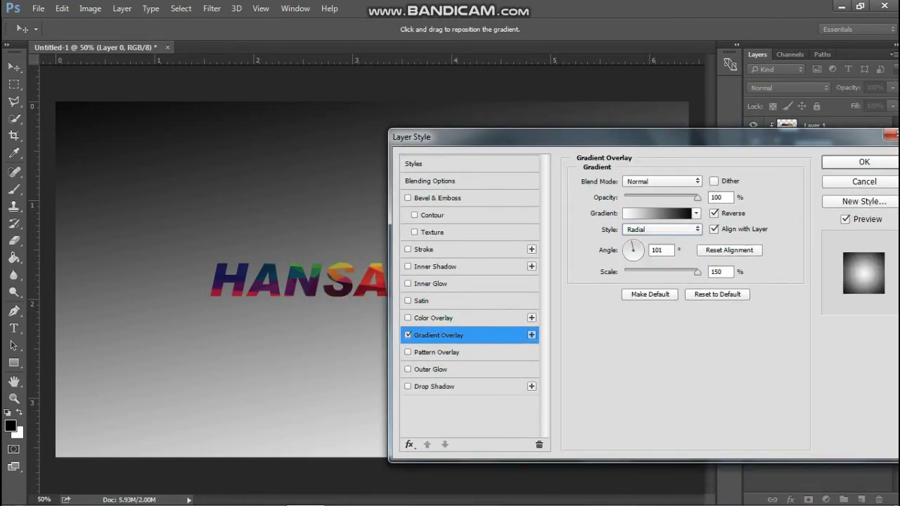
left_click_drag(492, 137, 823, 148)
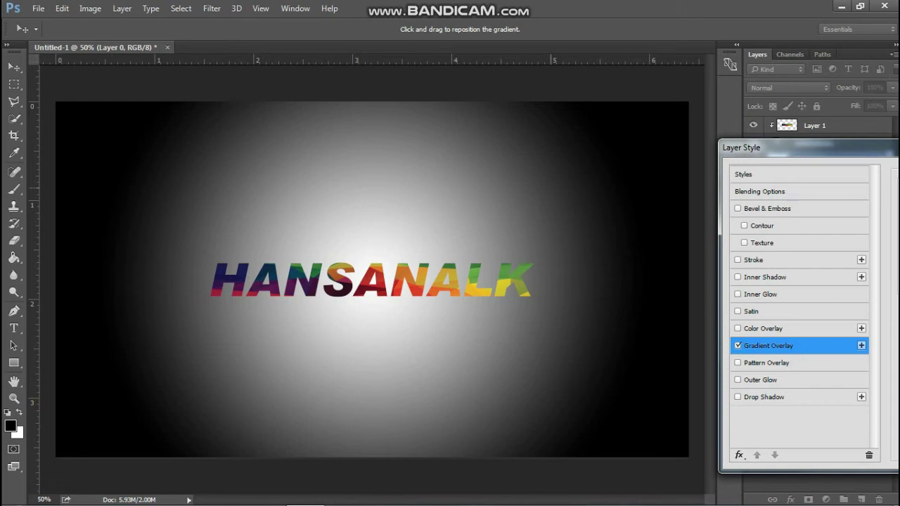
left_click_drag(745, 147, 419, 129)
left_click(646, 240)
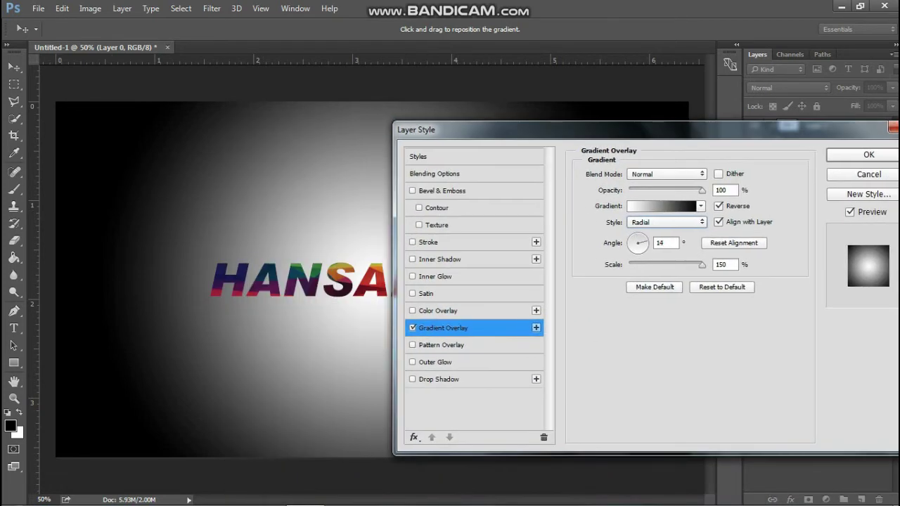
left_click(643, 239)
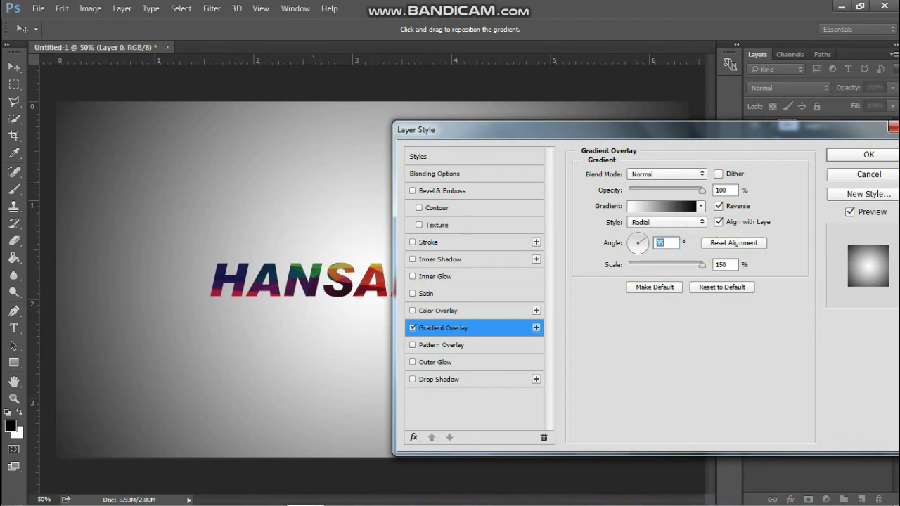
Preview the gradient without Reverse, turn Reverse back on, and apply the layer style.
left_click(718, 206)
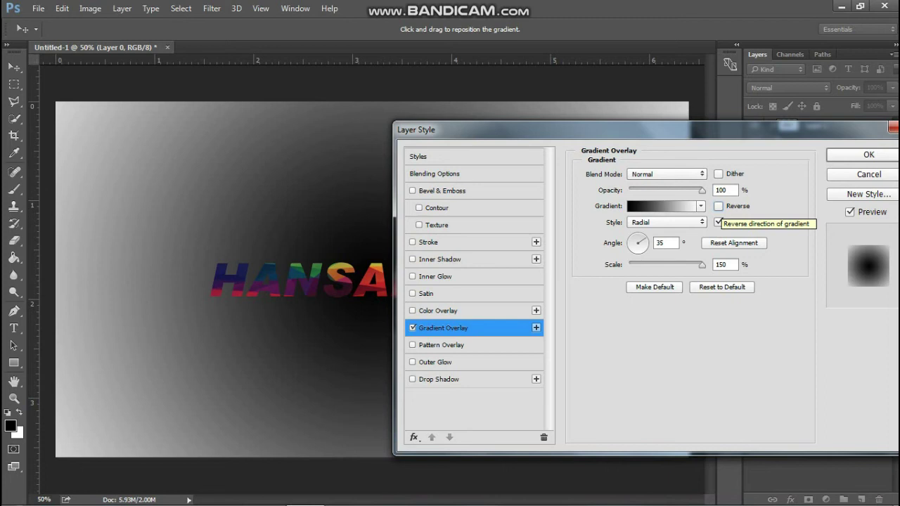
left_click(718, 206)
left_click_drag(492, 129, 332, 133)
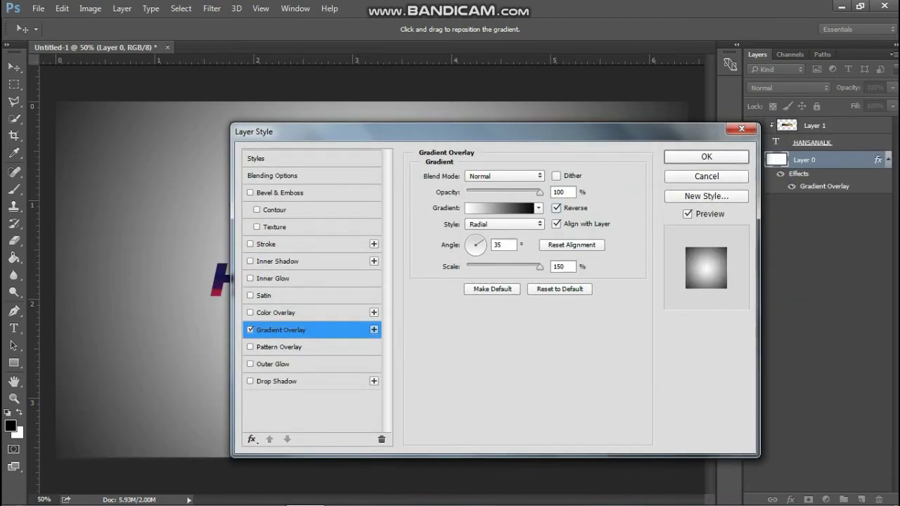
key("Return")
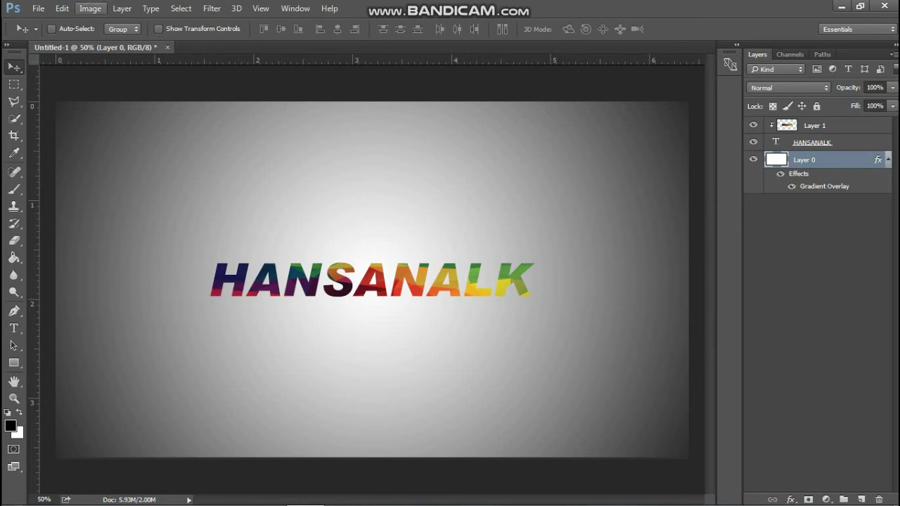
Start saving the design under a new name, creating and opening a new folder in the Pictures library as the destination.
left_click(38, 8)
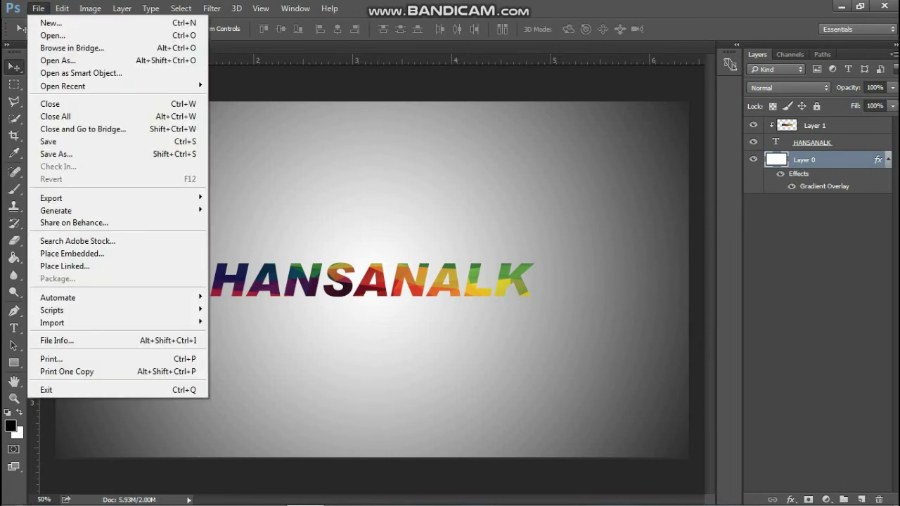
left_click(56, 153)
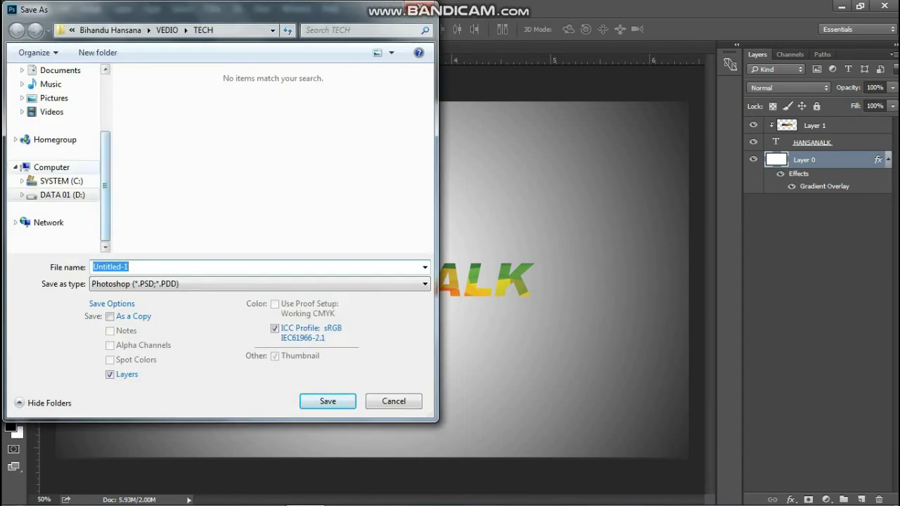
left_click(54, 99)
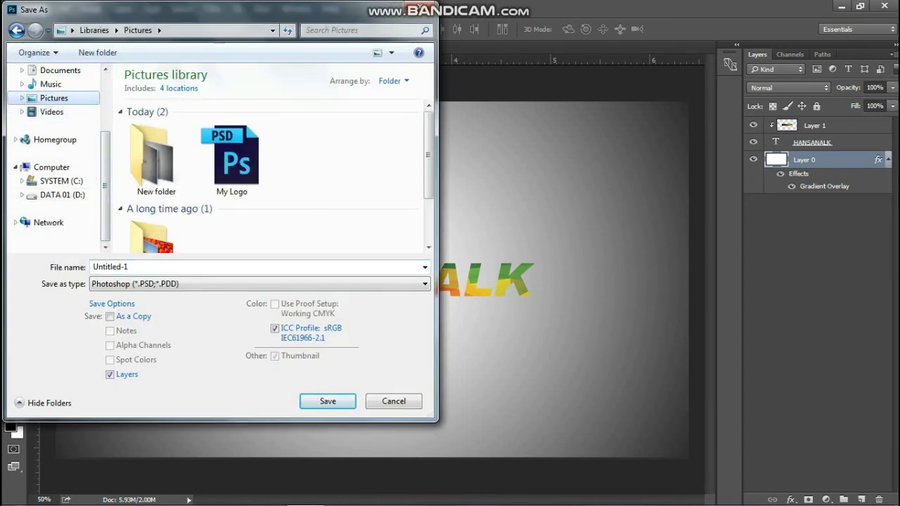
left_click(98, 53)
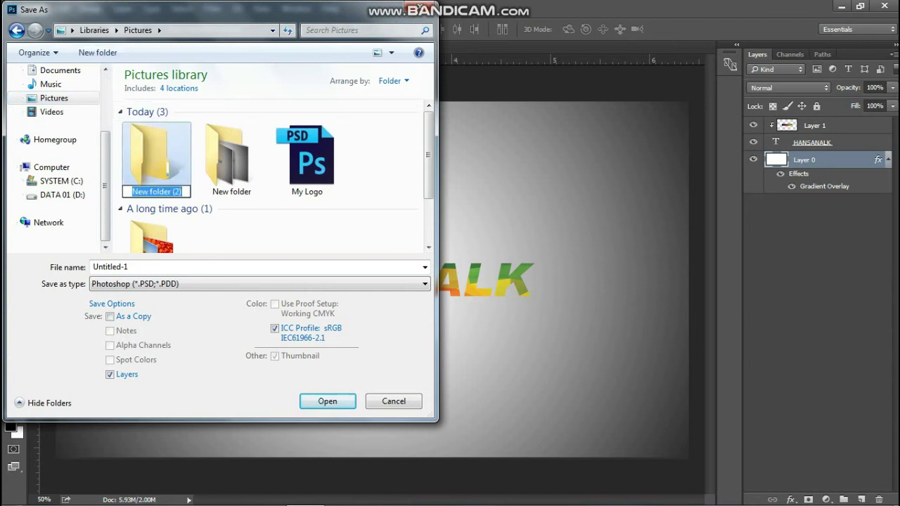
double_click(159, 154)
Save a JPEG copy of the design named My Logo, with quality 12 (Maximum) and the Progressive format option.
key("ctrl+a")
key("BackSpace")
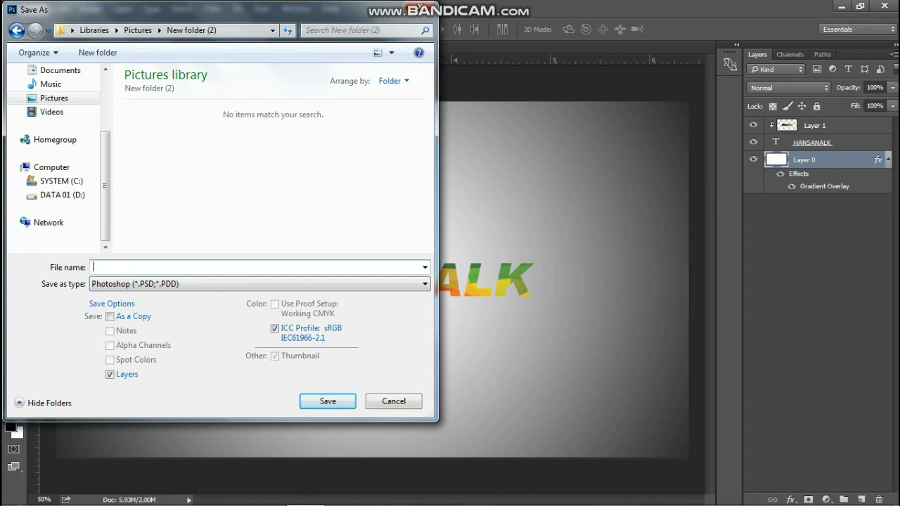
type("My Logo")
left_click(259, 284)
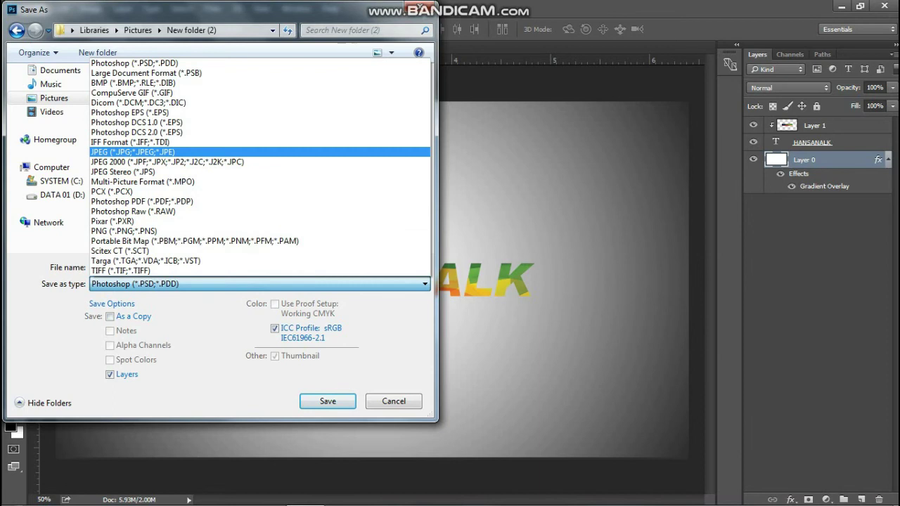
key("Return")
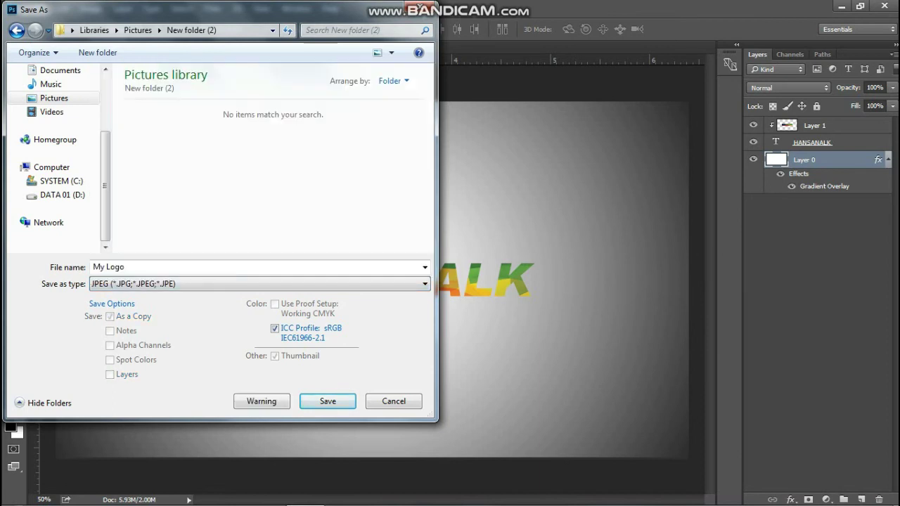
key("Return")
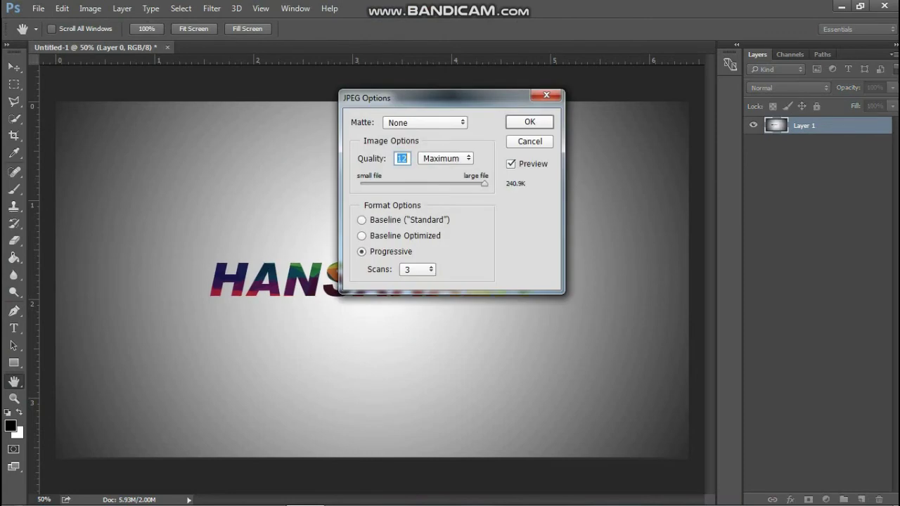
key("Return")
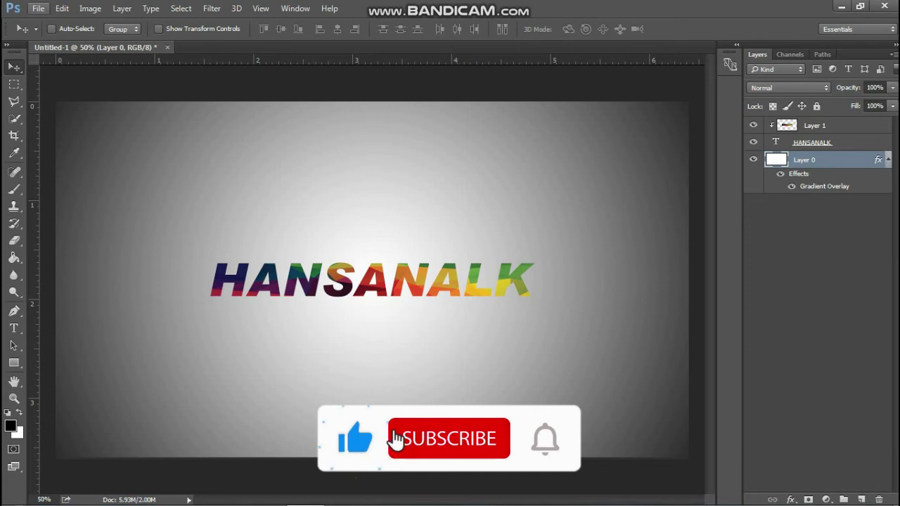
Save the layered design in the same folder as a Photoshop PSD file named My Logo.
left_click(38, 9)
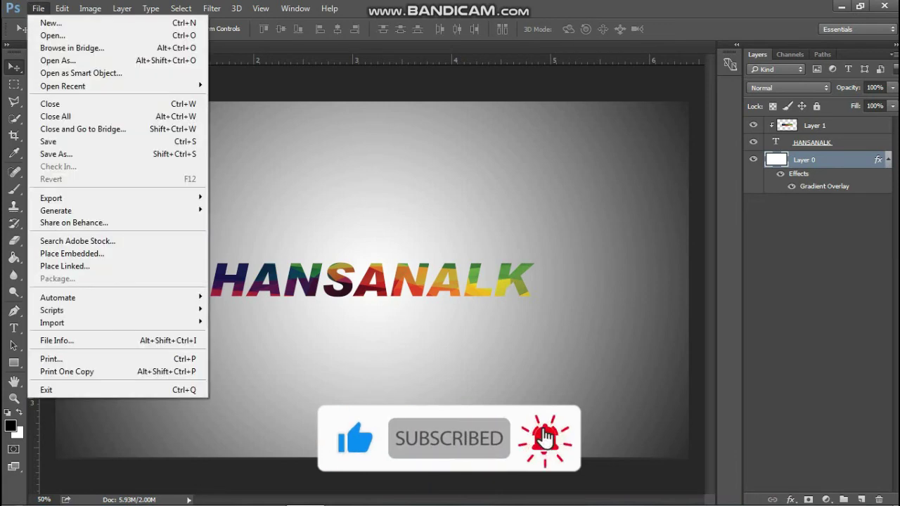
left_click(57, 154)
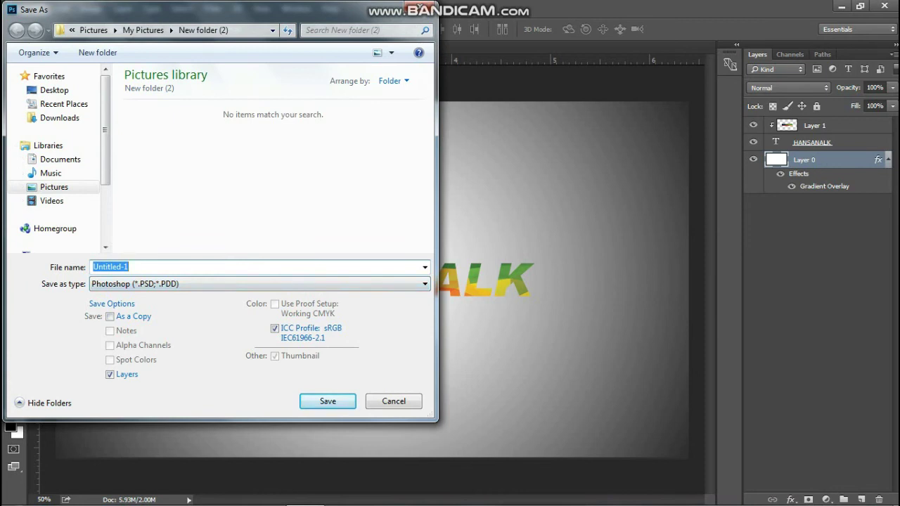
key("BackSpace")
type("M")
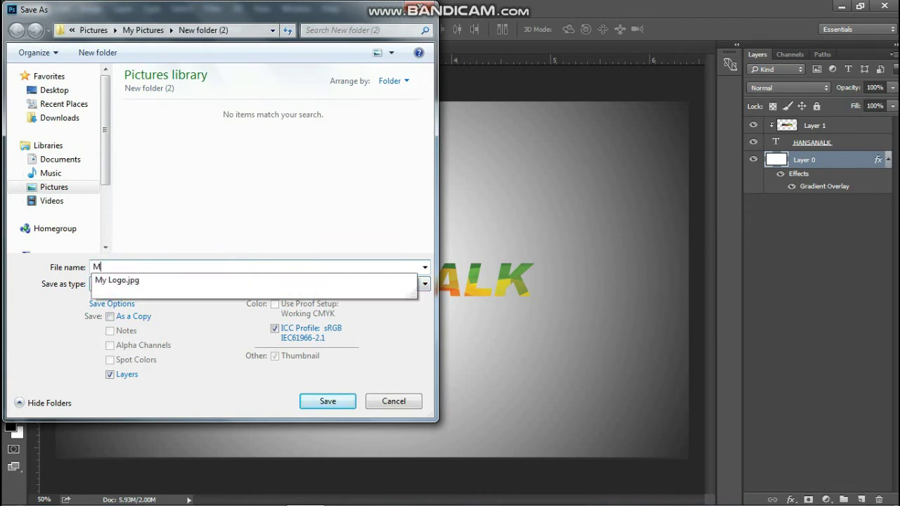
type("y Logo")
key("Return")
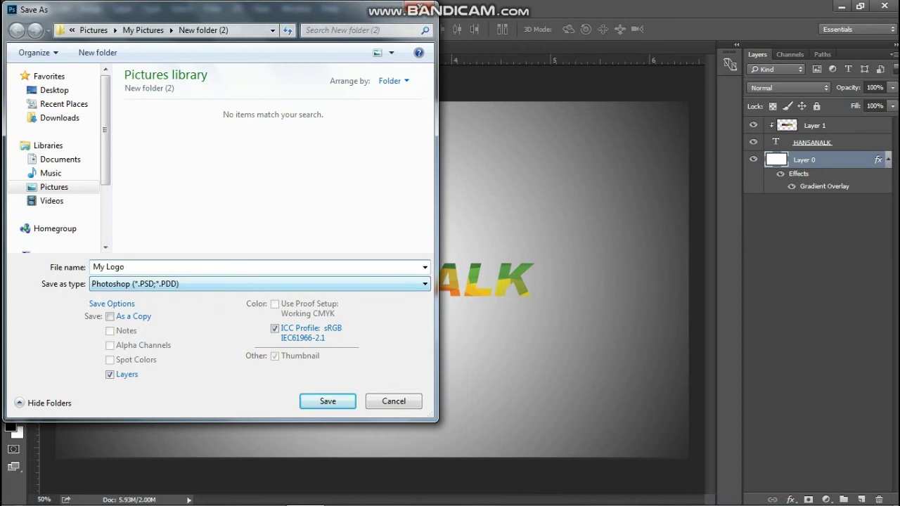
left_click(259, 284)
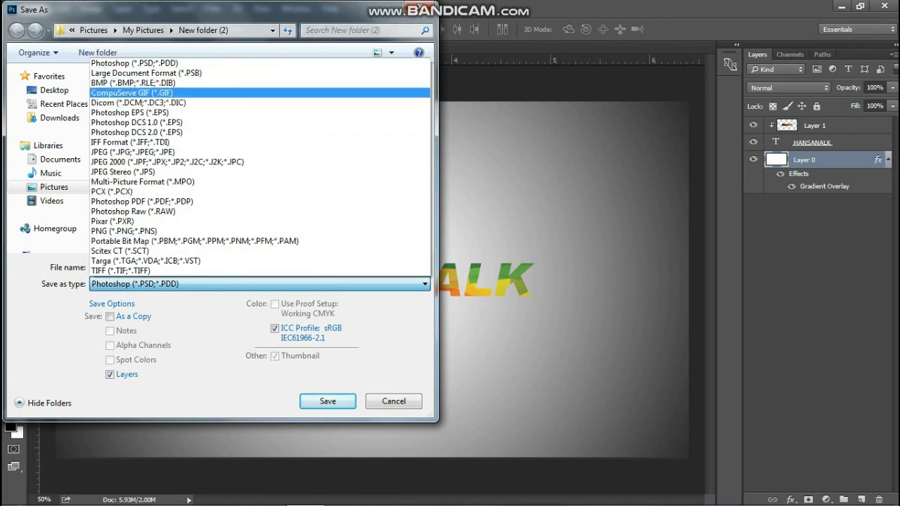
left_click(134, 62)
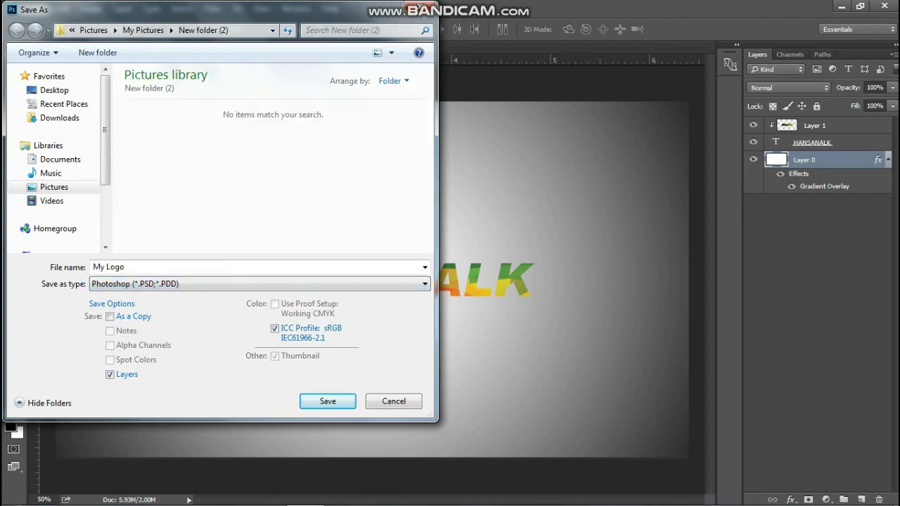
key("Return")
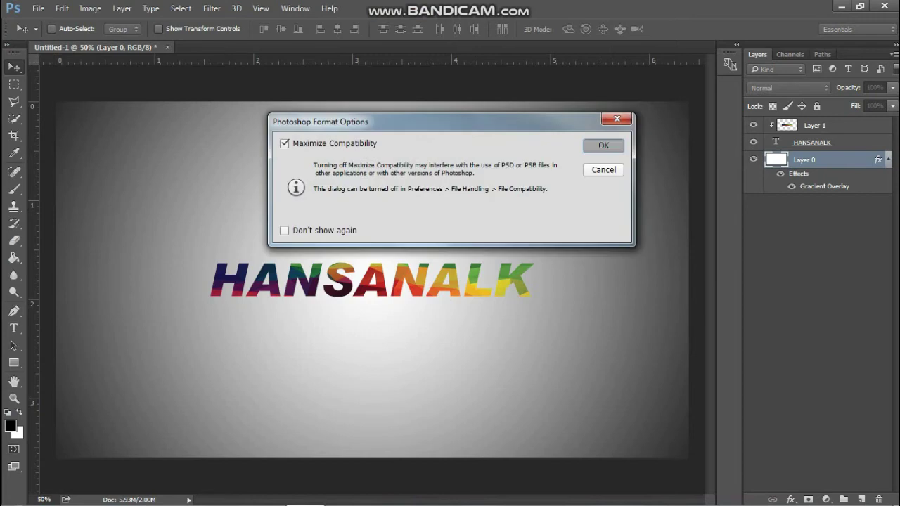